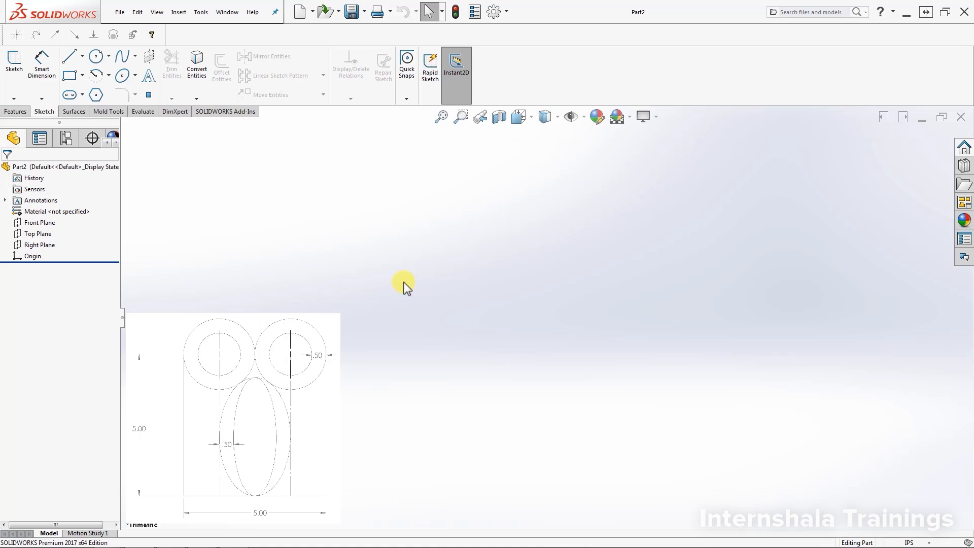
# Start a sketch on the Front Plane and draw an open U of two vertical lines and a base, right side about 4.34 in tall
pyautogui.click(43, 222)
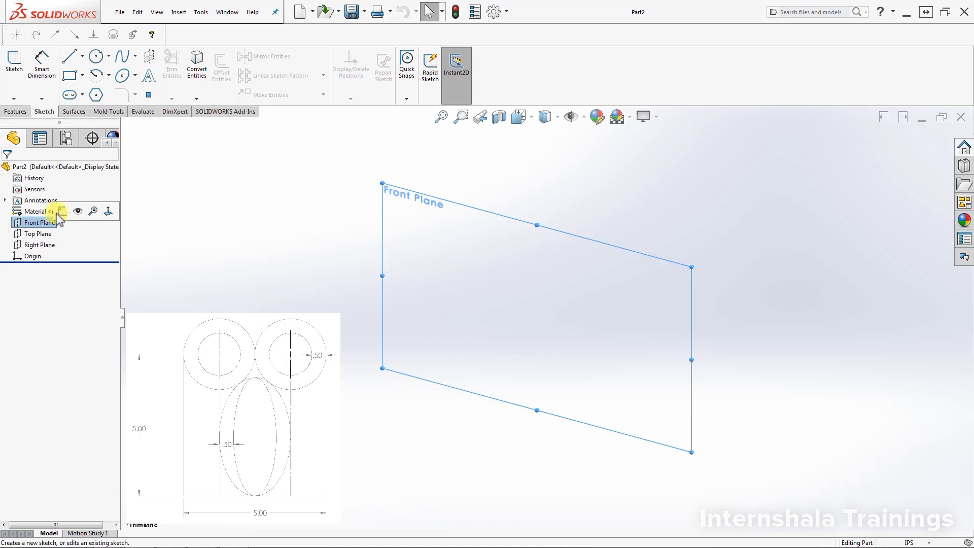
pyautogui.click(60, 211)
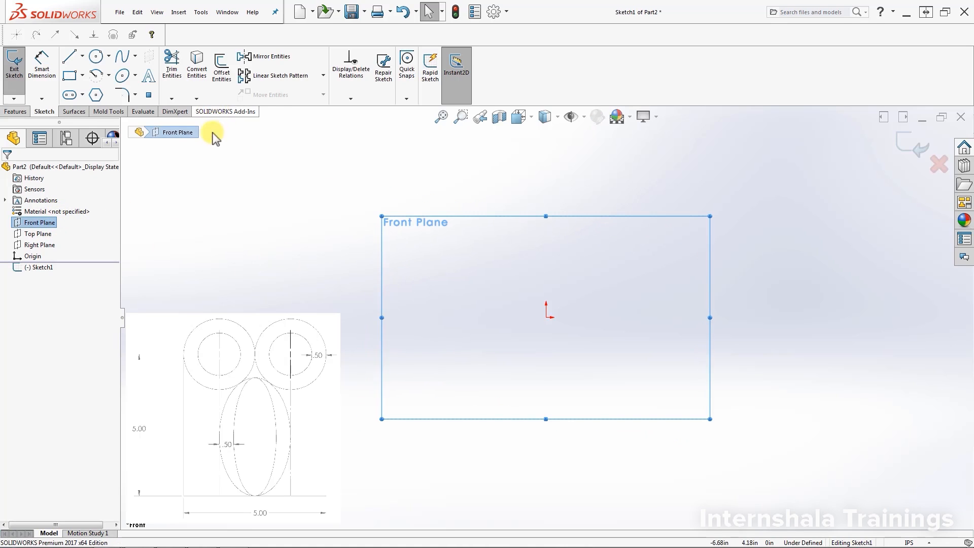
pyautogui.click(70, 57)
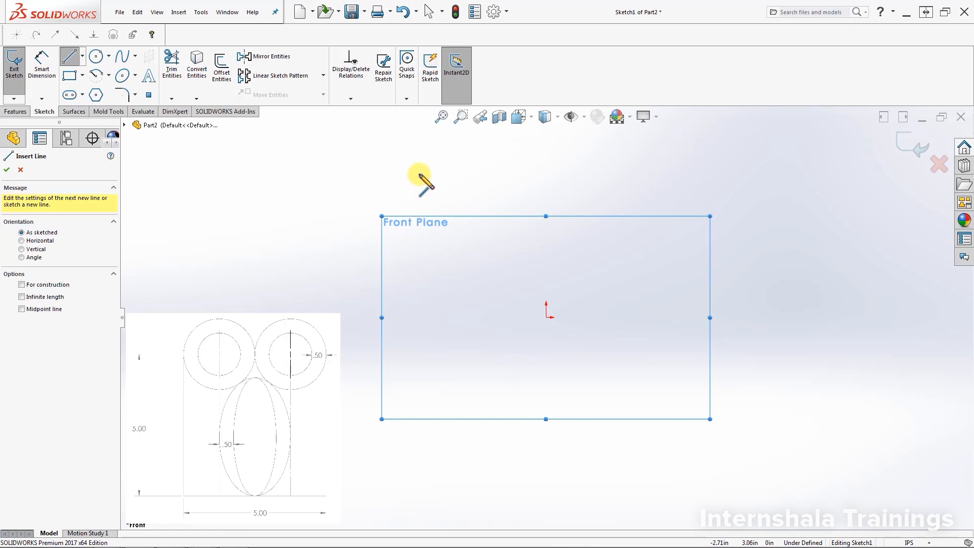
pyautogui.moveTo(419, 175)
pyautogui.mouseDown()
pyautogui.moveTo(437, 282)
pyautogui.moveTo(419, 326)
pyautogui.moveTo(419, 371)
pyautogui.mouseUp()
pyautogui.moveTo(419, 371)
pyautogui.mouseDown()
pyautogui.moveTo(669, 385)
pyautogui.moveTo(715, 371)
pyautogui.mouseUp()
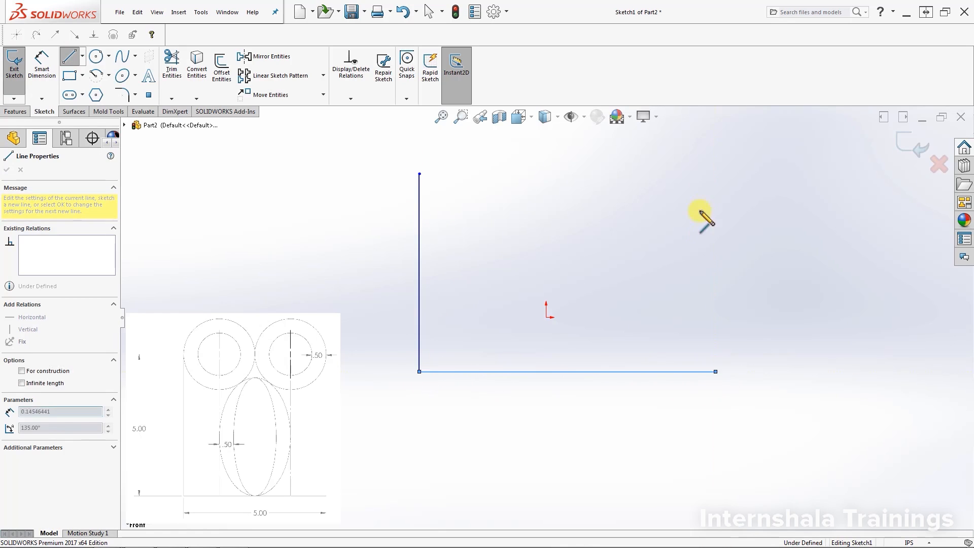
pyautogui.click(716, 168)
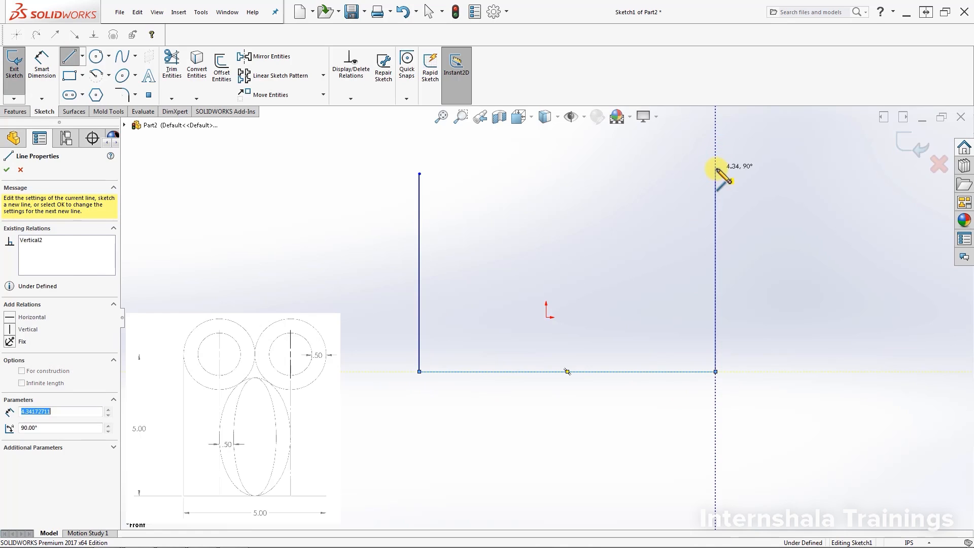
pyautogui.click(61, 55)
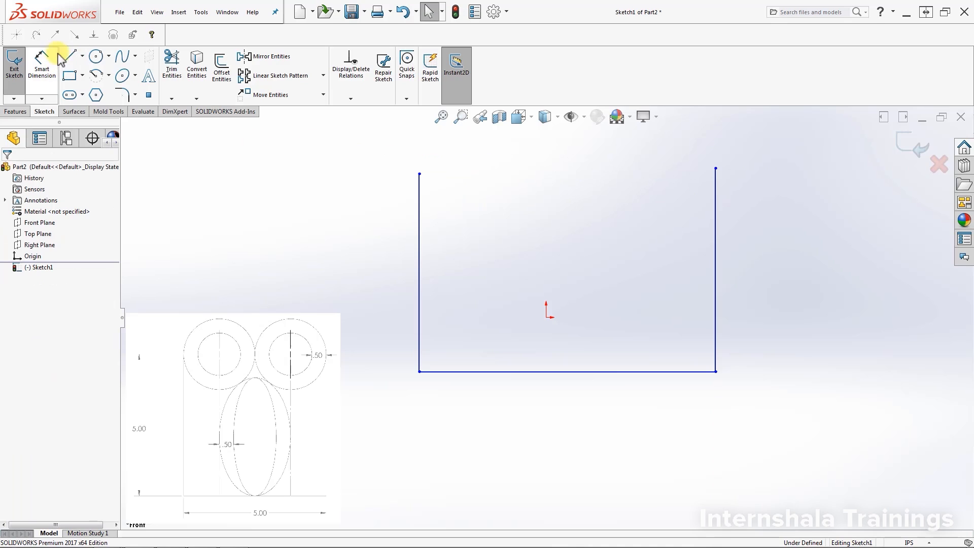
# Draw two separate circles one above the other near the right vertical line, upper radius about 0.76 in and lower about 0.69 in
pyautogui.click(96, 57)
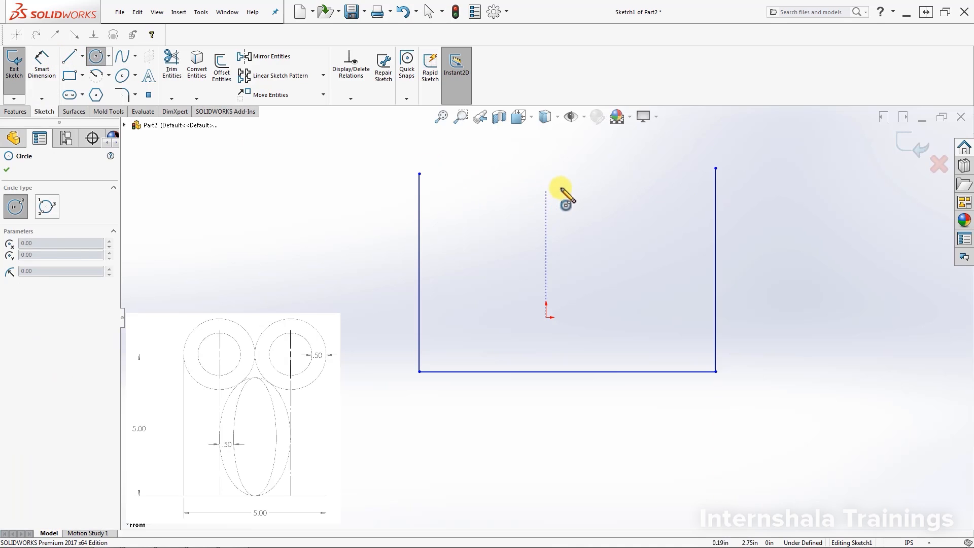
pyautogui.click(656, 180)
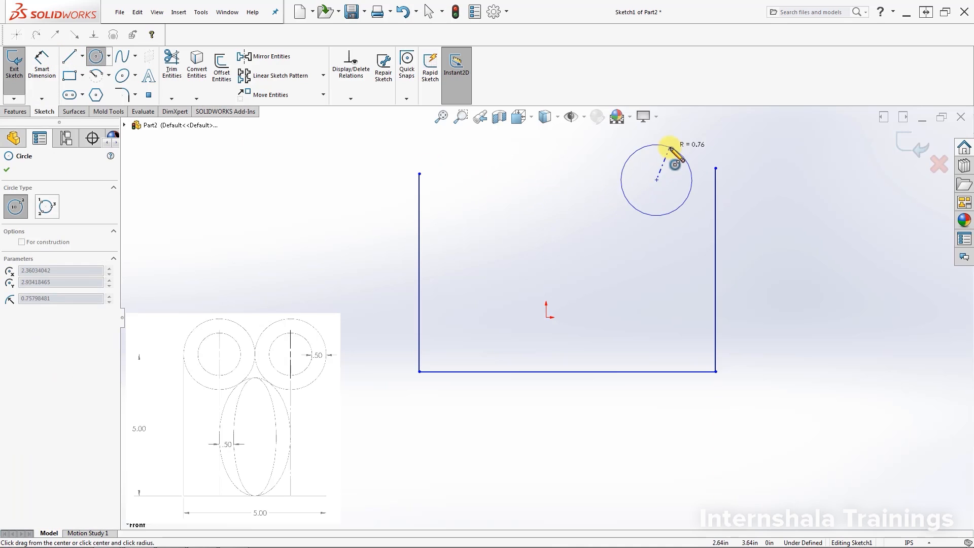
pyautogui.click(675, 203)
pyautogui.click(656, 287)
pyautogui.click(671, 264)
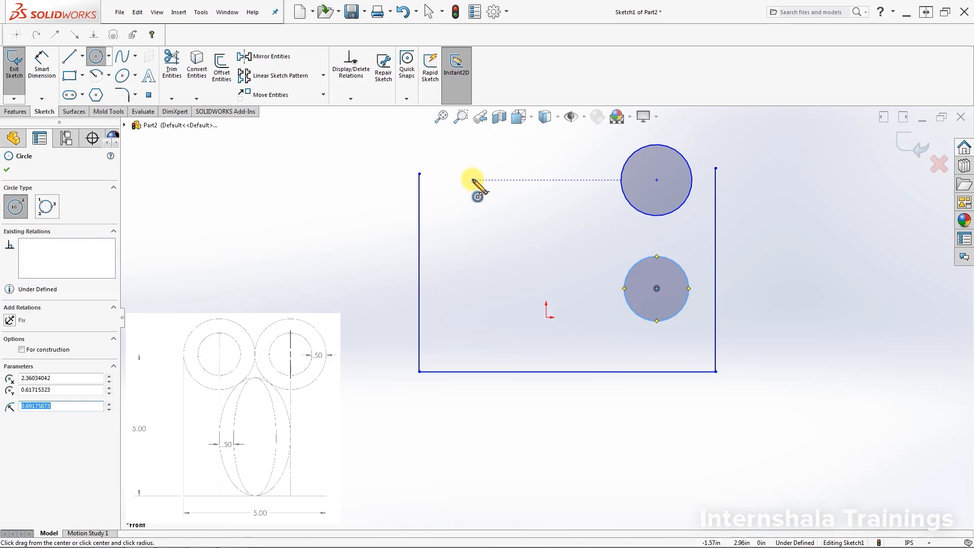
# Draw two separate circles one above the other near the left vertical line, upper radius about 0.71 in and lower about 0.62 in
pyautogui.click(472, 180)
pyautogui.click(495, 156)
pyautogui.click(464, 292)
pyautogui.click(472, 266)
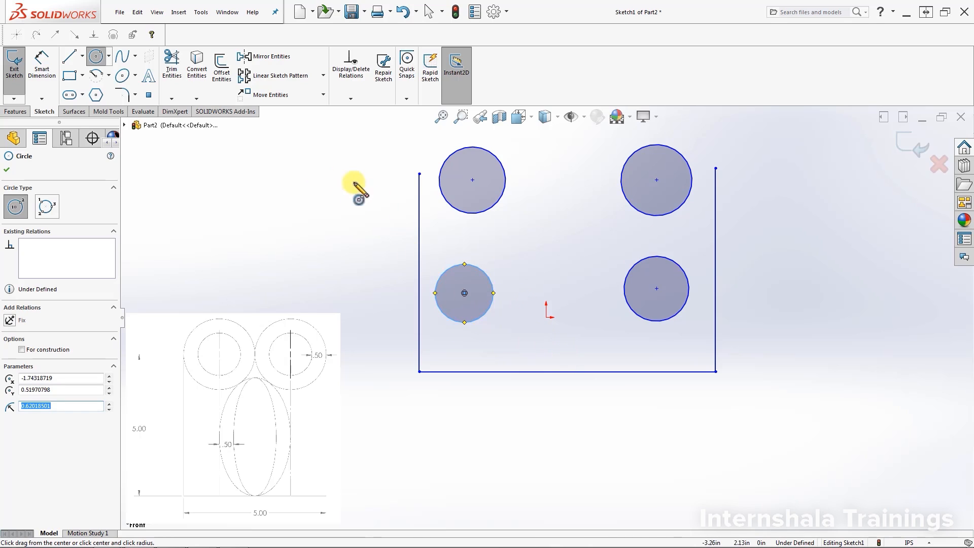
# Sketch two separate ellipses between the circle pairs, with radii of about 0.75 by 0.77 in and 0.61 by 0.44 in
pyautogui.click(122, 76)
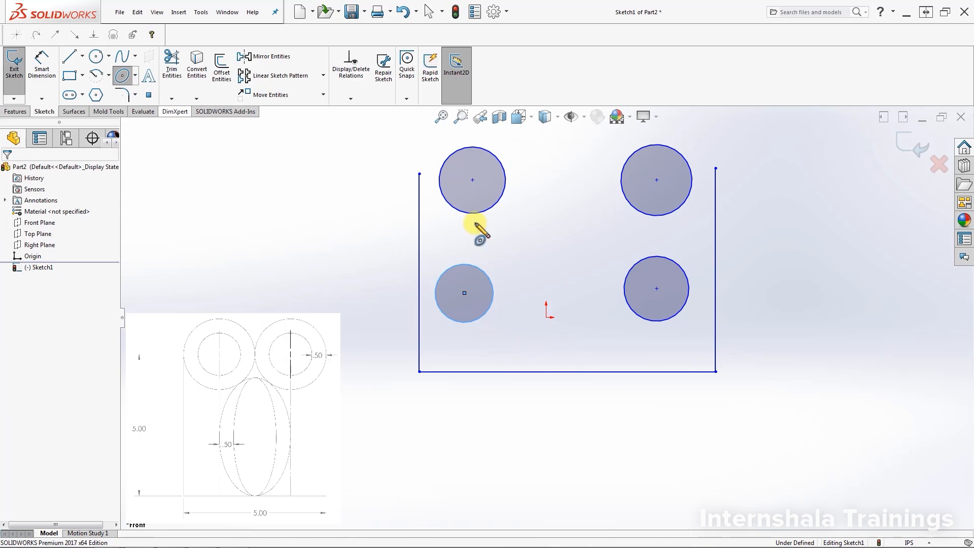
pyautogui.click(530, 243)
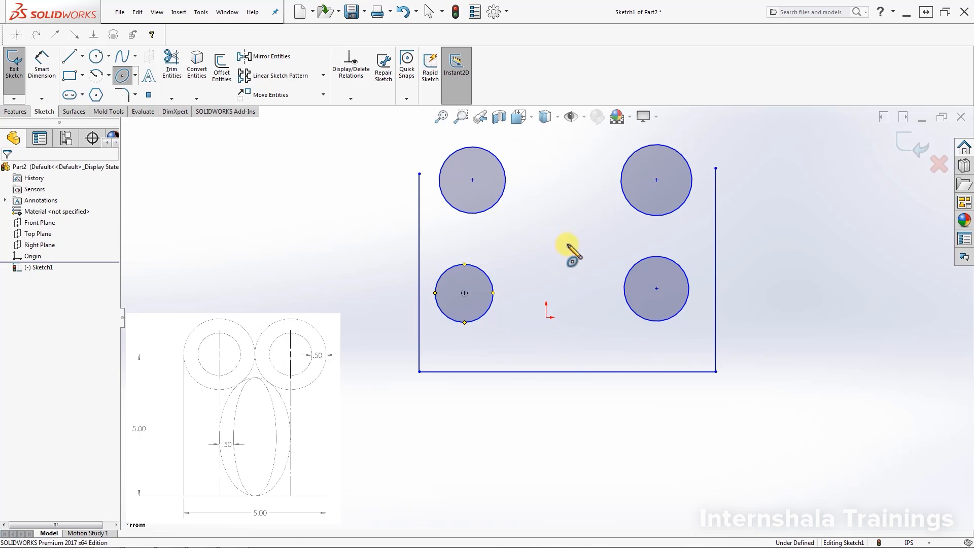
pyautogui.click(565, 248)
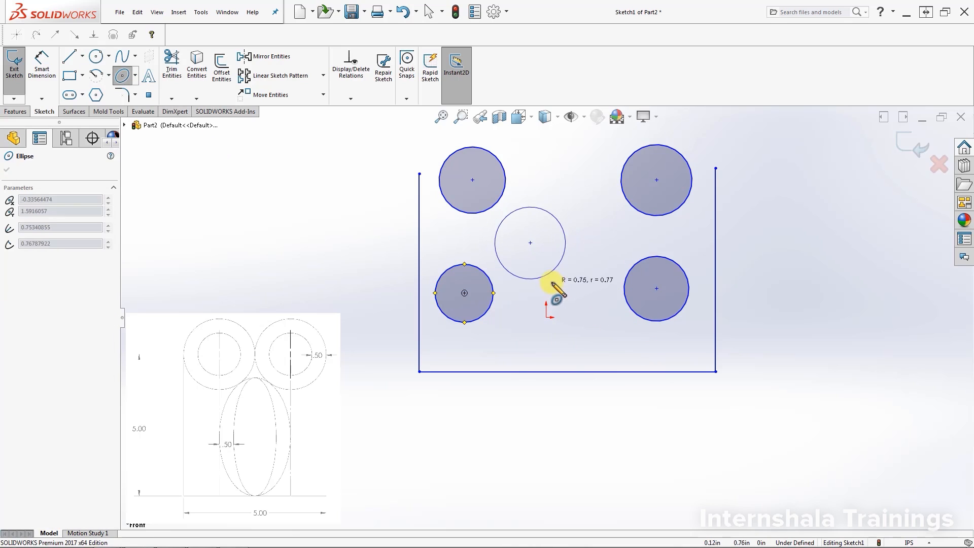
pyautogui.click(554, 282)
pyautogui.click(597, 338)
pyautogui.click(597, 310)
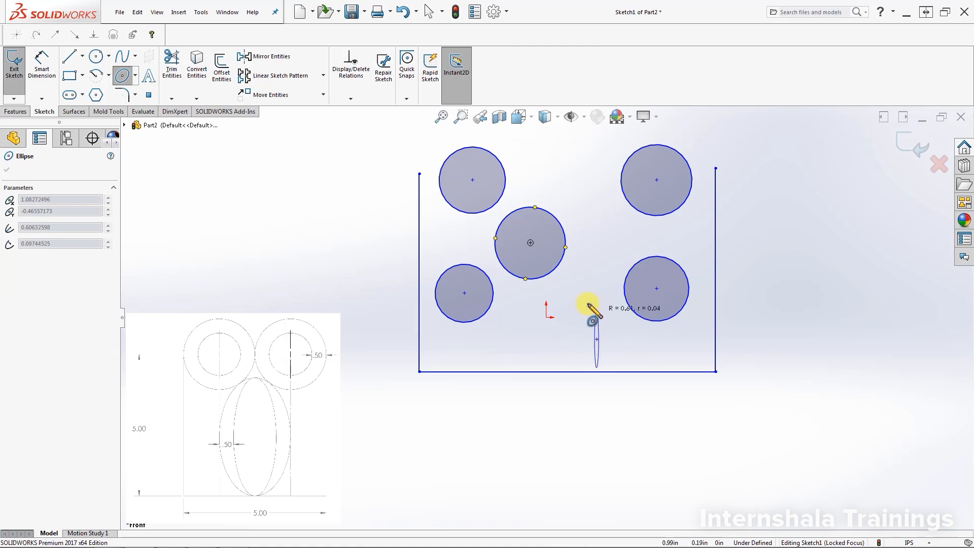
pyautogui.click(578, 302)
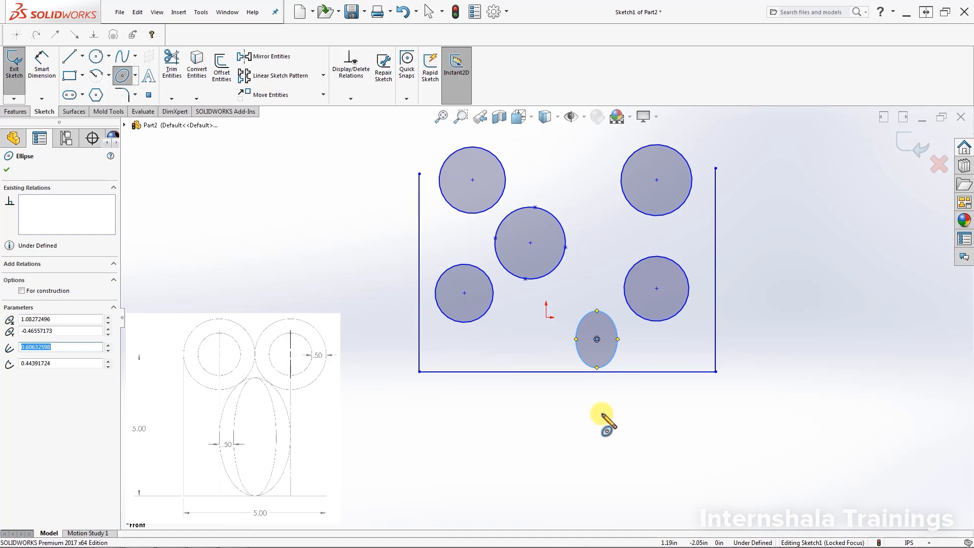
pyautogui.scroll(-3, 611, 272)
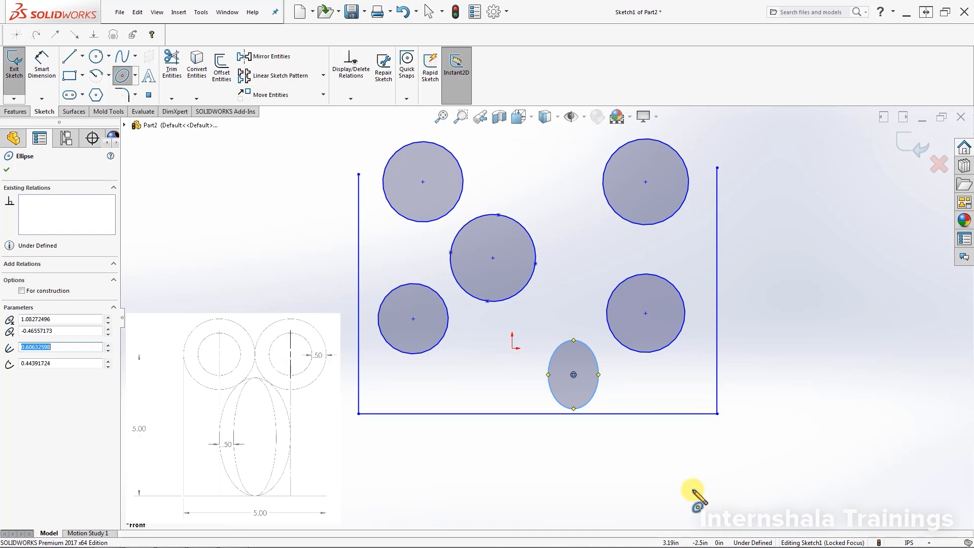
pyautogui.press('Escape')
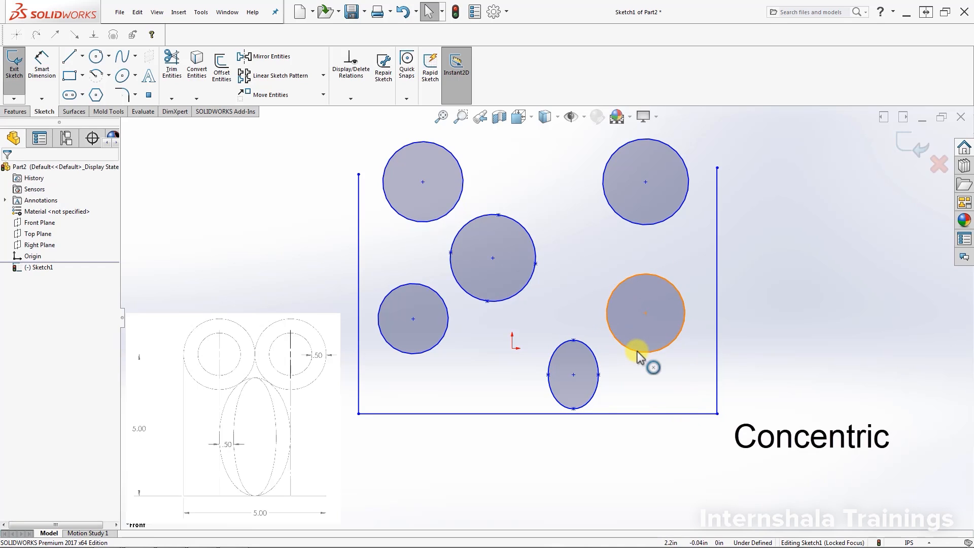
# Make the two right-hand circles concentric and shrink the inner one to a radius of about 0.47 in
pyautogui.click(678, 291)
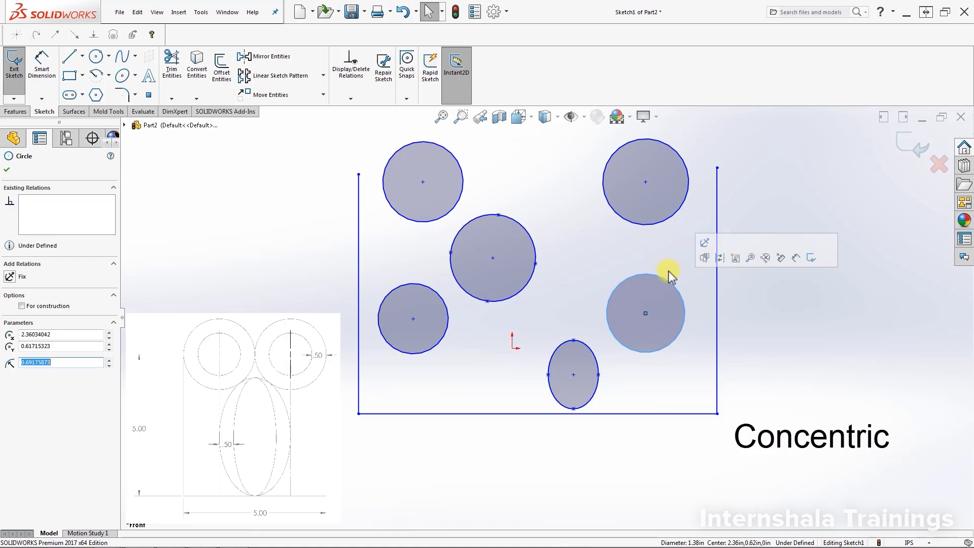
pyautogui.keyDown('ctrl'); pyautogui.click(665, 222); pyautogui.keyUp('ctrl')
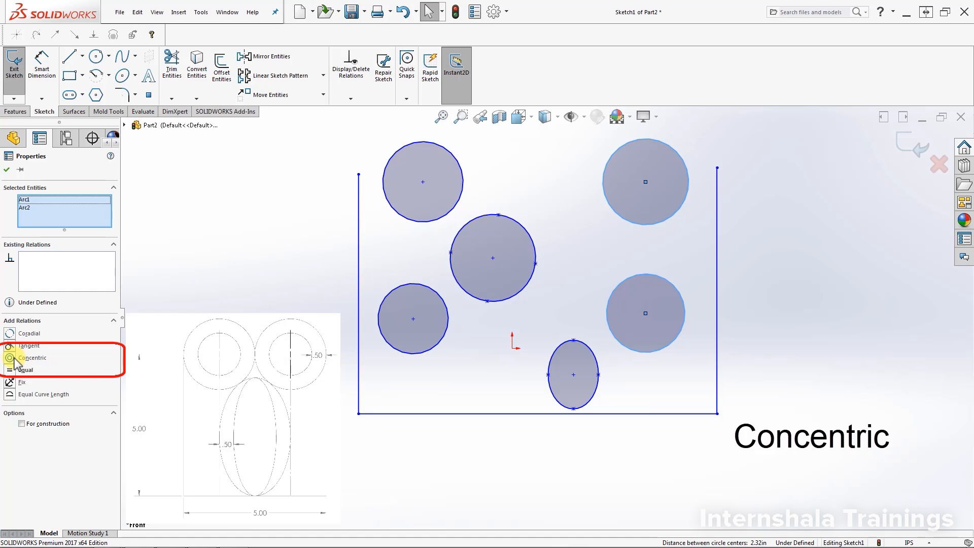
pyautogui.click(14, 360)
pyautogui.click(697, 372)
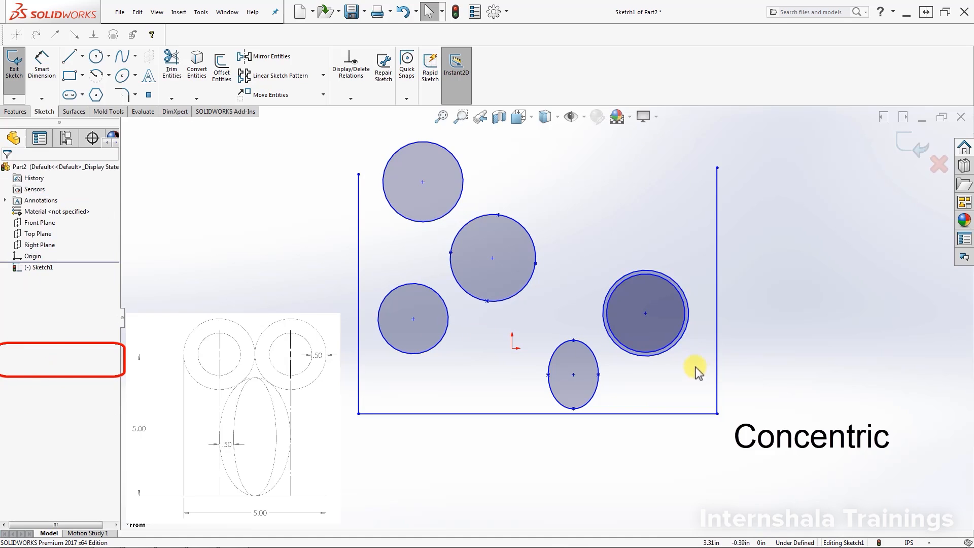
pyautogui.moveTo(671, 342); pyautogui.dragTo(662, 333)
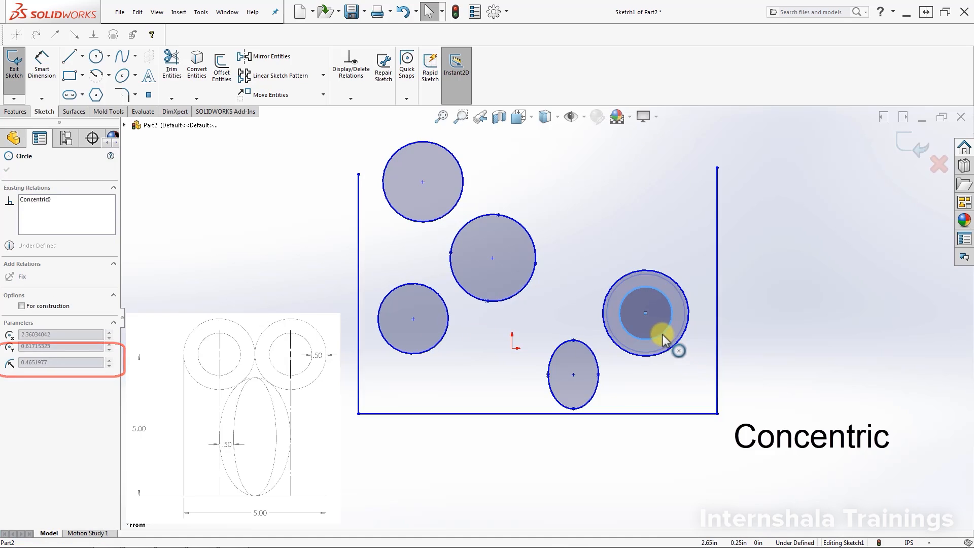
pyautogui.click(676, 393)
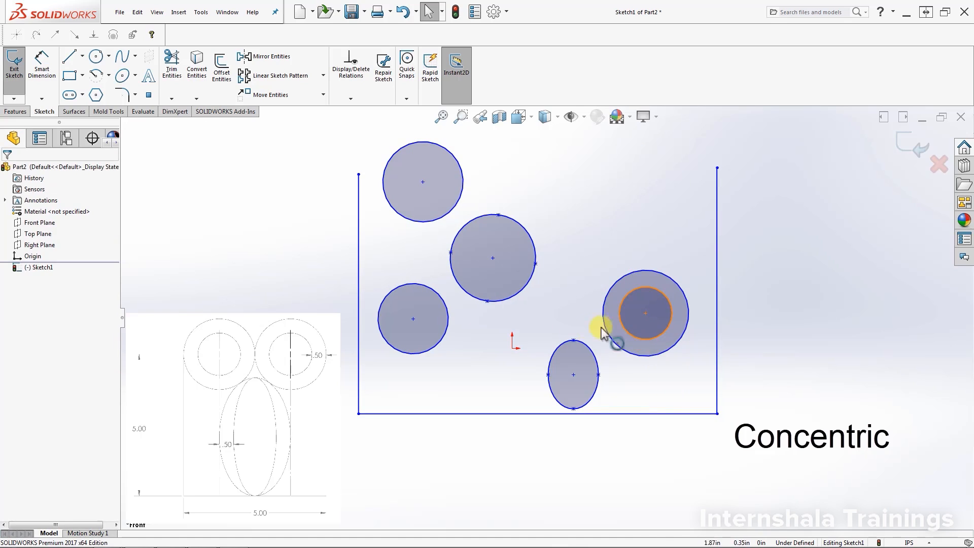
# Add a concentric relation between the two left-hand circles
pyautogui.click(434, 349)
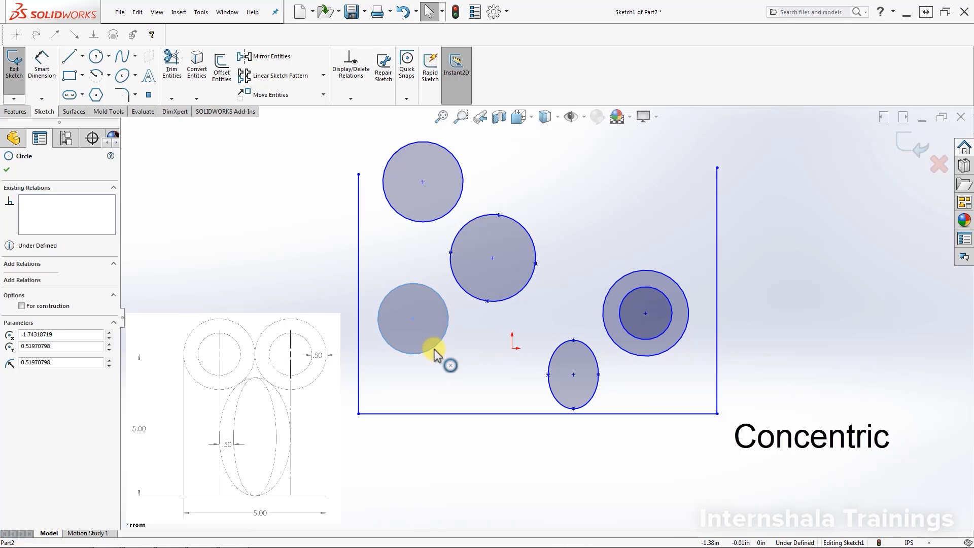
pyautogui.keyDown('ctrl'); pyautogui.click(435, 223); pyautogui.keyUp('ctrl')
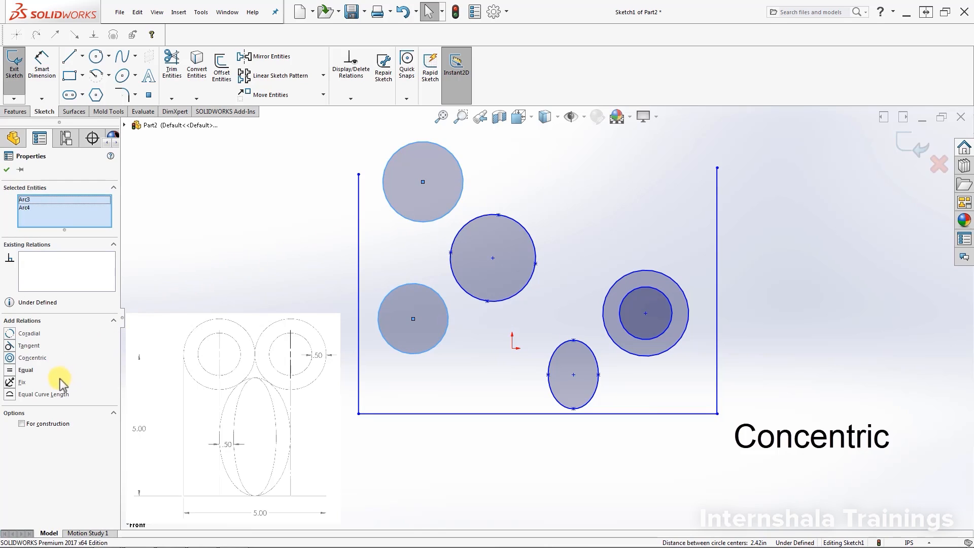
pyautogui.click(9, 357)
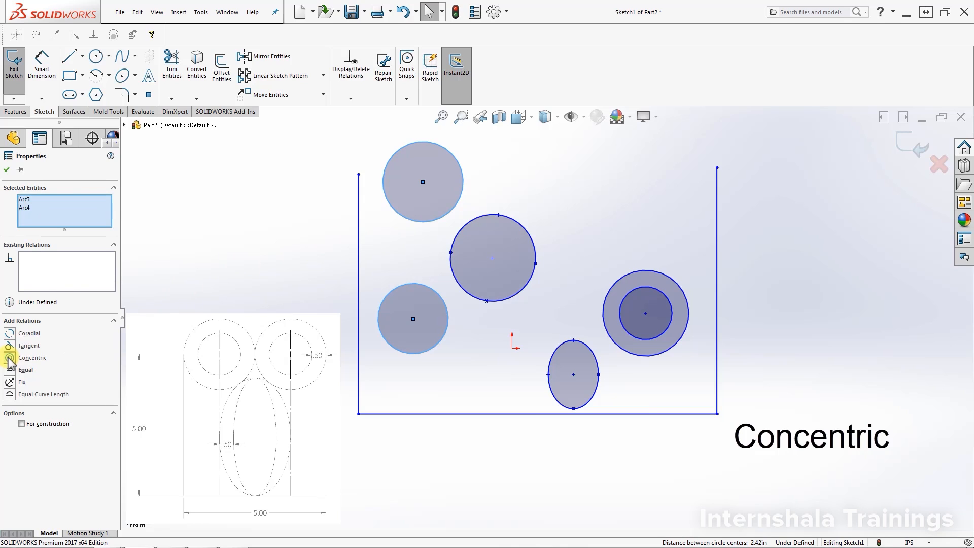
pyautogui.click(444, 400)
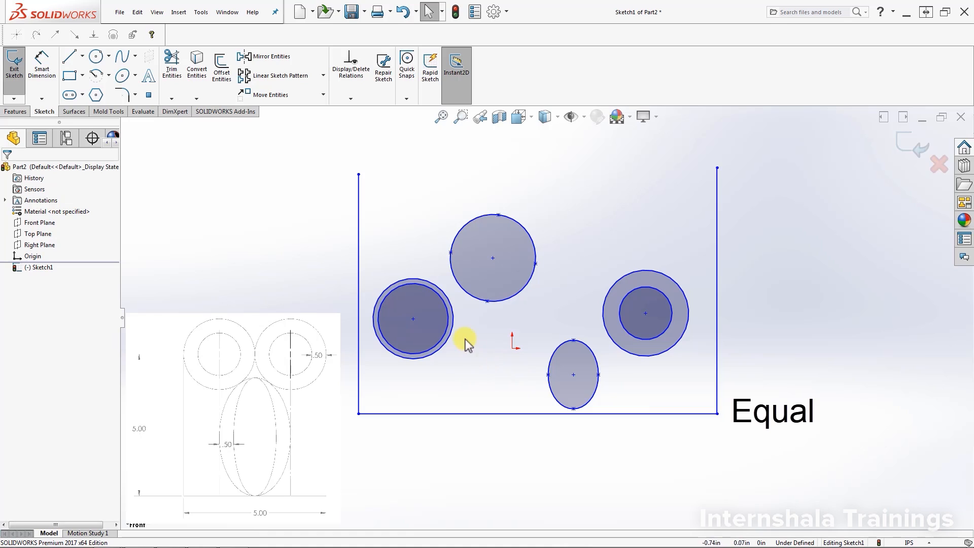
# Add an equal relation between the outer circles of the left and right concentric pairs
pyautogui.click(451, 332)
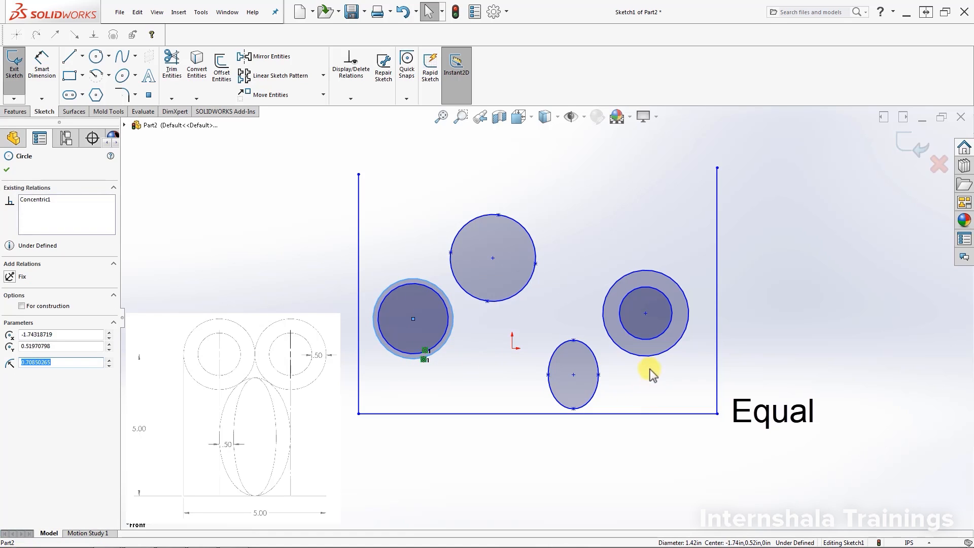
pyautogui.keyDown('ctrl'); pyautogui.click(605, 330); pyautogui.keyUp('ctrl')
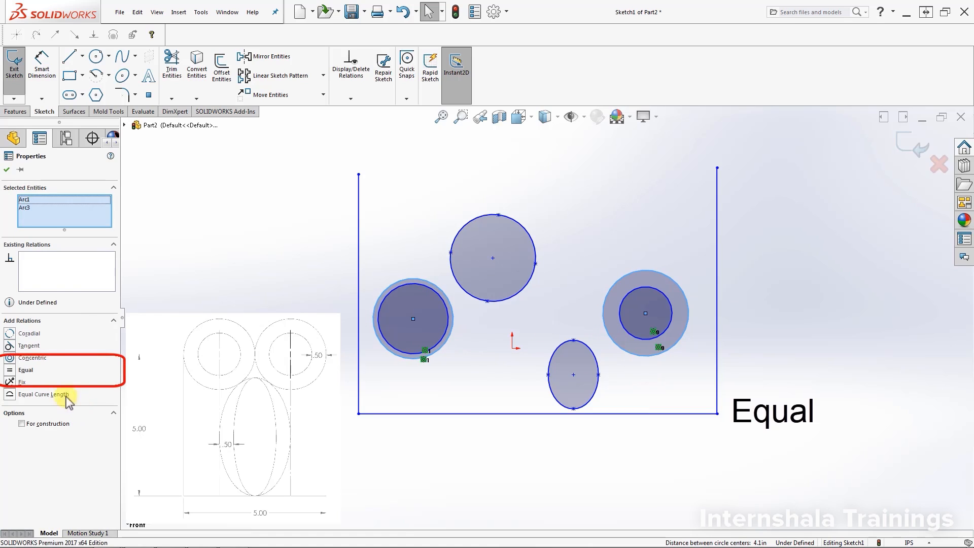
pyautogui.click(14, 372)
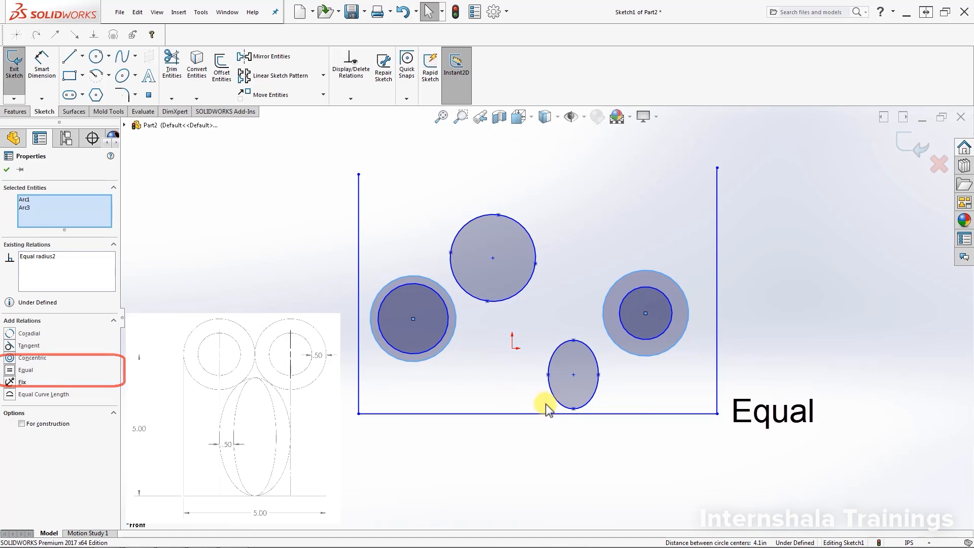
pyautogui.click(457, 371)
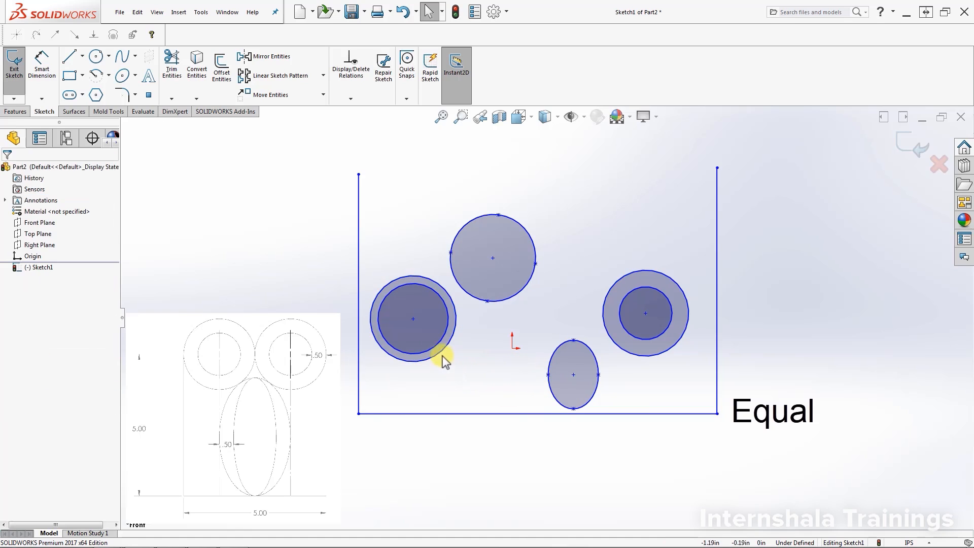
# Make the inner circles of both pairs equal, and move the left pair up near the upper end of the left vertical line
pyautogui.click(439, 340)
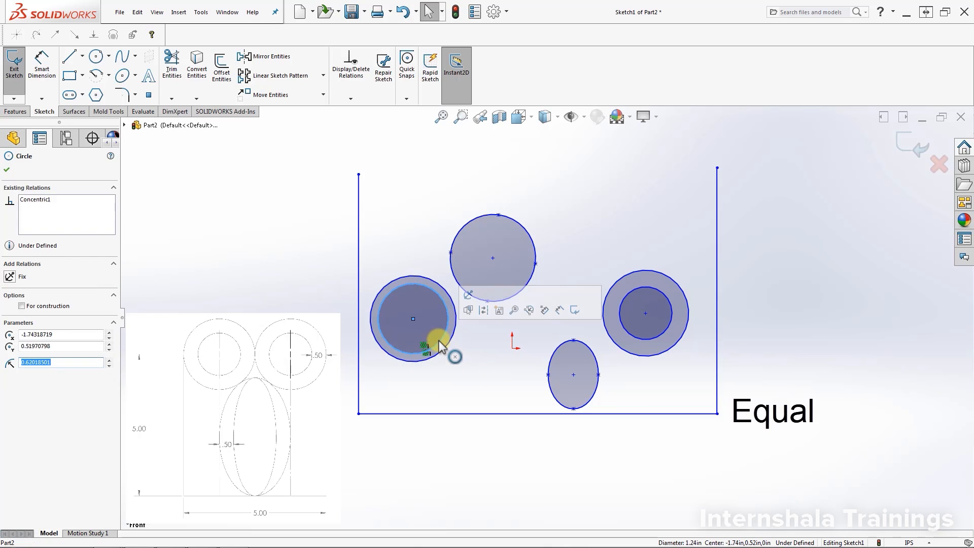
pyautogui.keyDown('ctrl'); pyautogui.click(636, 340); pyautogui.keyUp('ctrl')
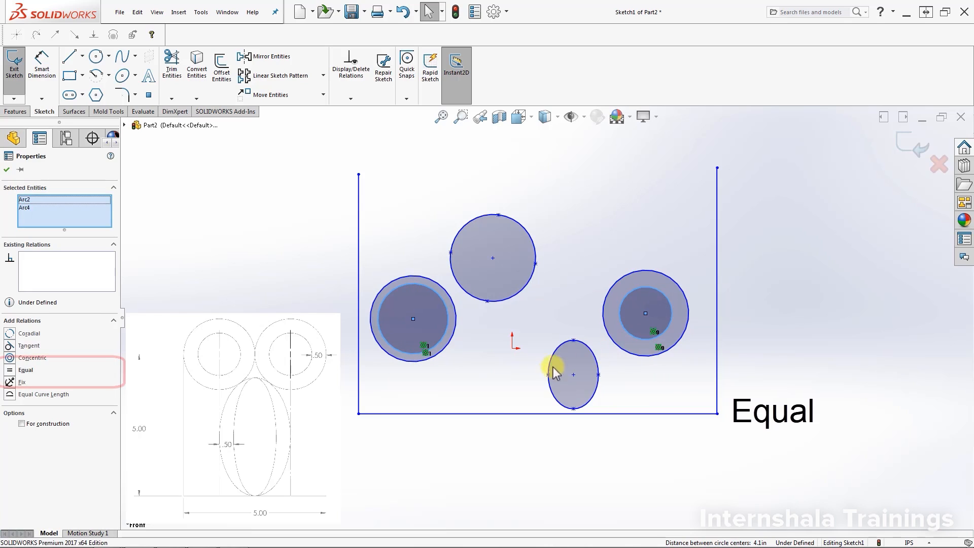
pyautogui.click(8, 373)
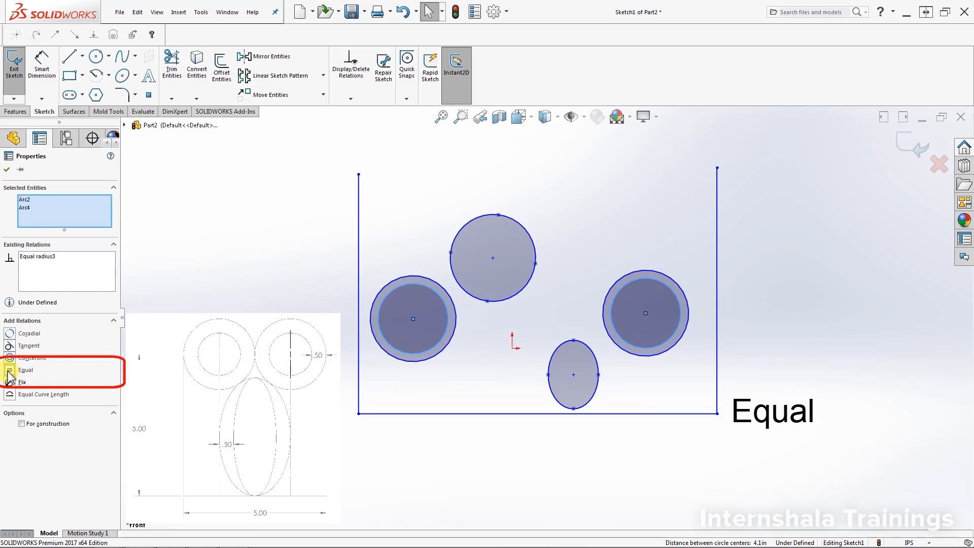
pyautogui.click(509, 388)
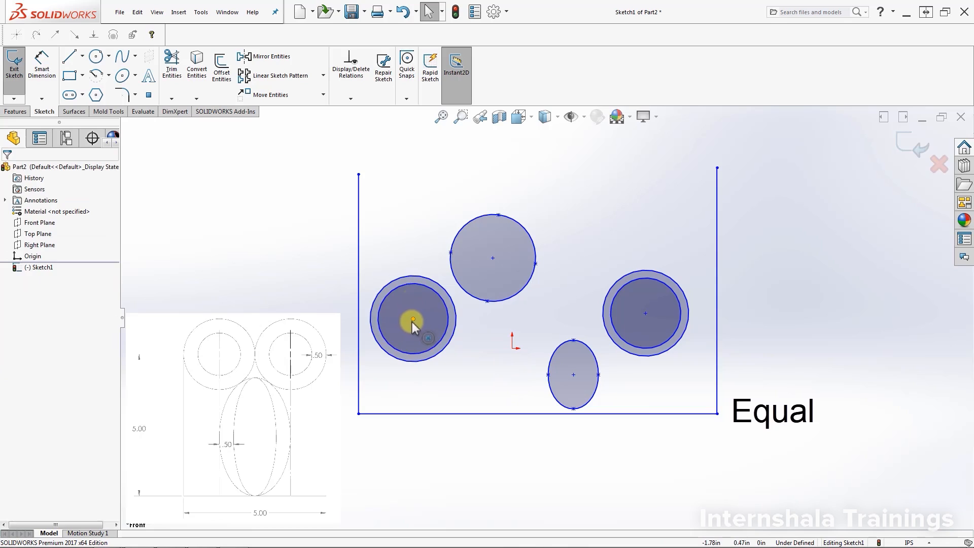
pyautogui.moveTo(412, 320); pyautogui.dragTo(425, 171)
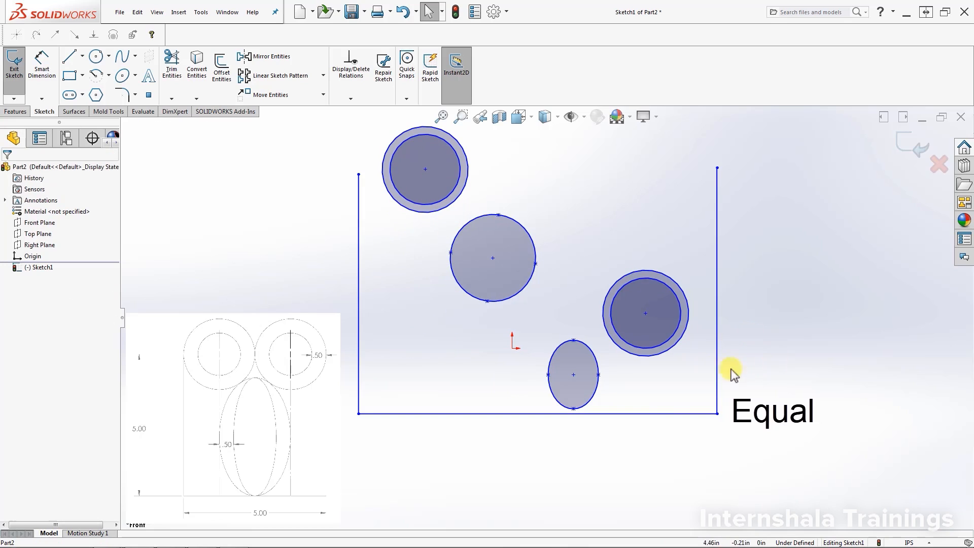
# Move the right circle pair up beside the left pair, and enlarge the outer circles to about 1.04 in and inner circles to about 0.79 in radius
pyautogui.moveTo(644, 314); pyautogui.dragTo(639, 178)
pyautogui.click(647, 299)
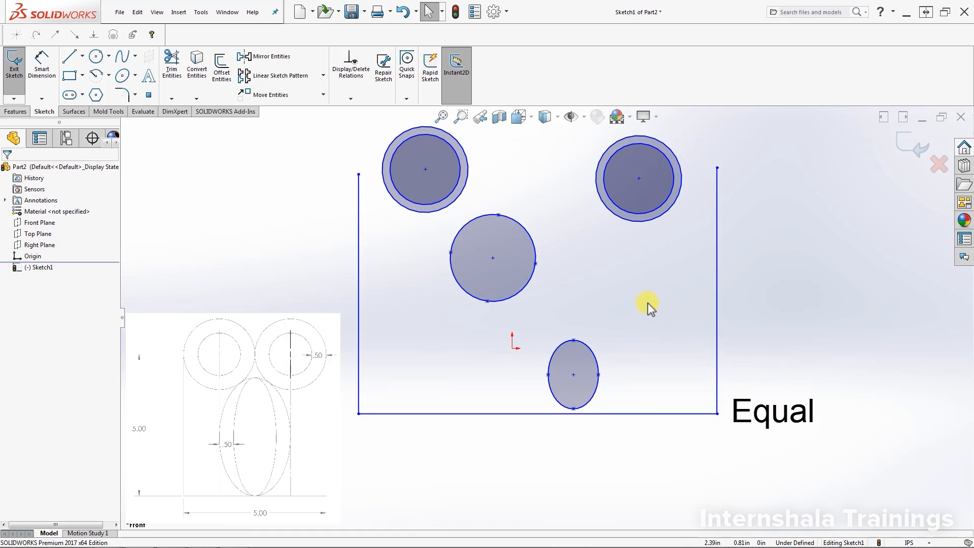
pyautogui.moveTo(467, 185)
pyautogui.mouseDown()
pyautogui.moveTo(491, 178)
pyautogui.moveTo(460, 171)
pyautogui.moveTo(473, 181)
pyautogui.mouseUp()
pyautogui.click(459, 171)
pyautogui.moveTo(477, 180); pyautogui.dragTo(471, 178)
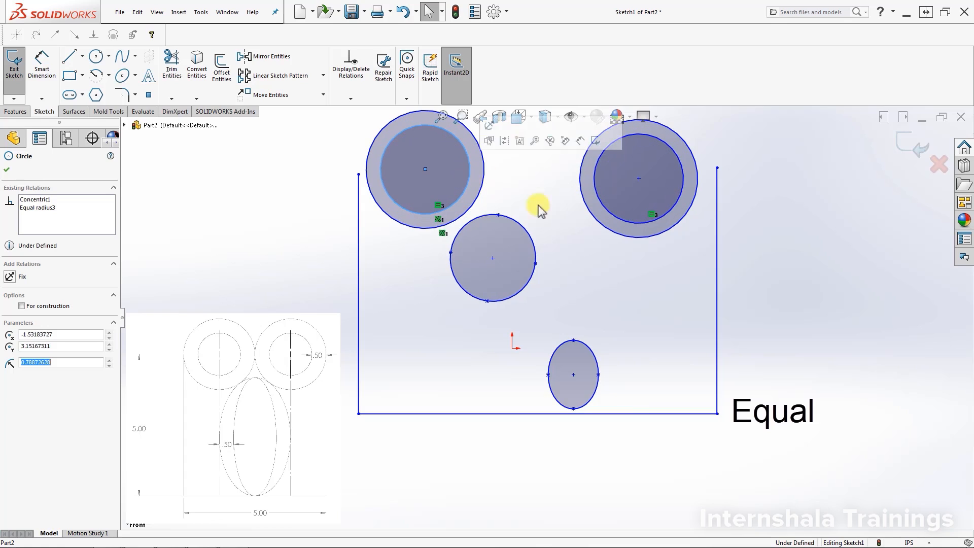
pyautogui.click(568, 217)
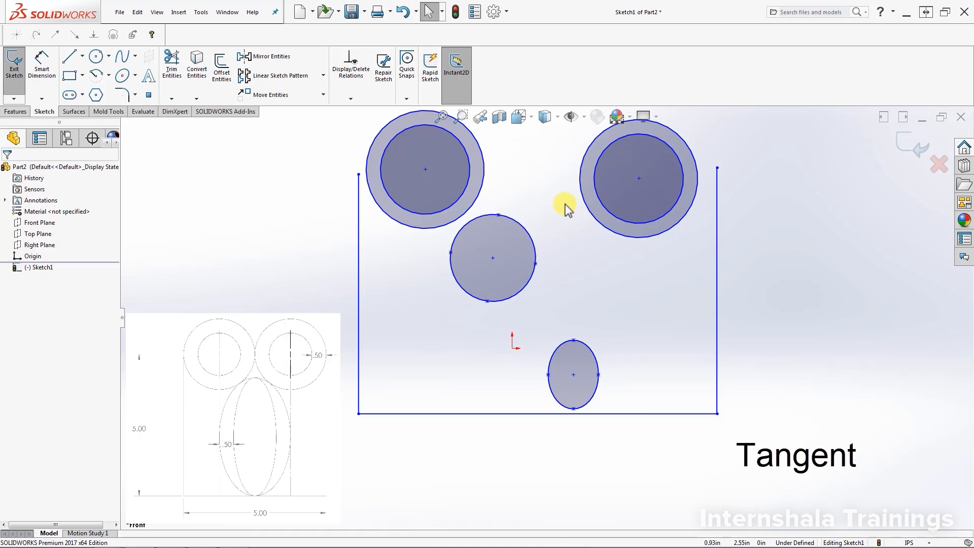
# Add a tangent relation between the outer circles of the left and right concentric pairs
pyautogui.click(484, 177)
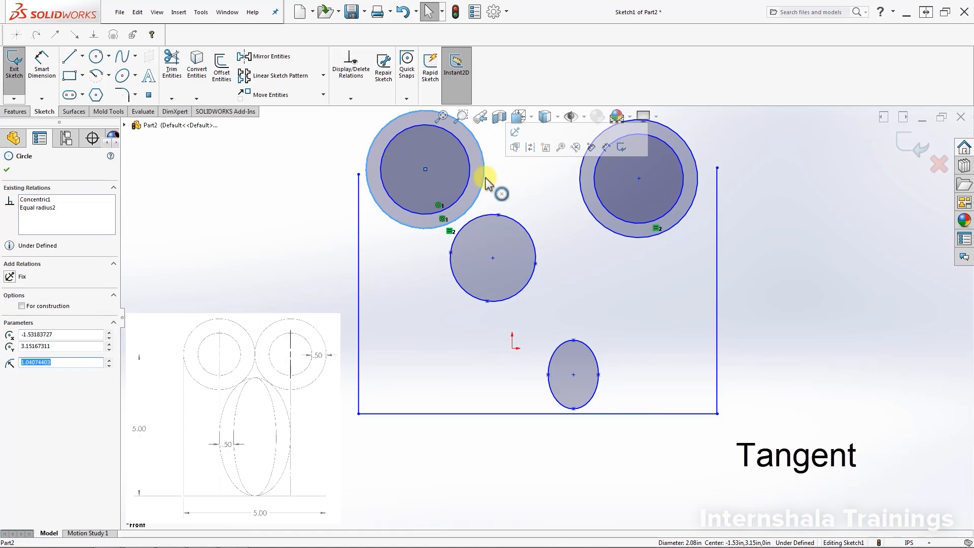
pyautogui.keyDown('ctrl'); pyautogui.click(579, 181); pyautogui.keyUp('ctrl')
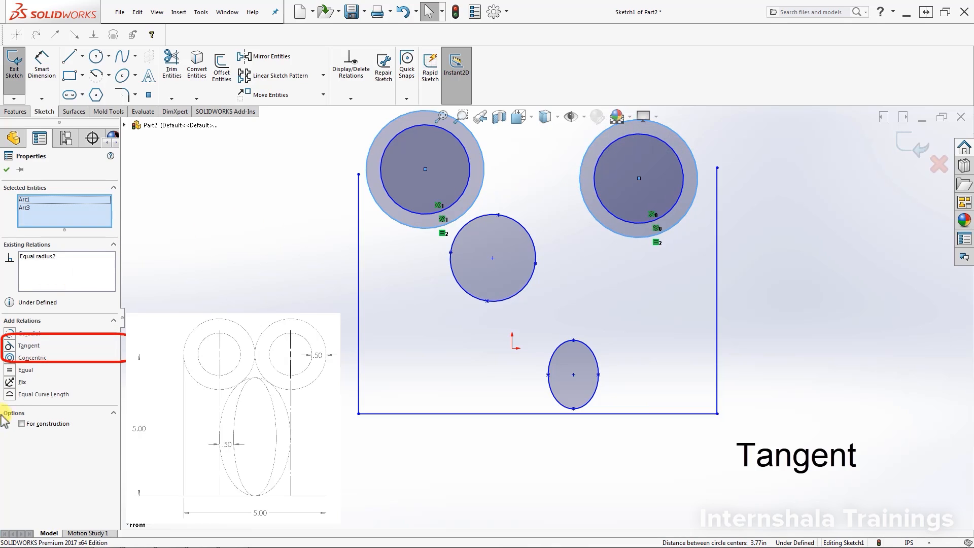
pyautogui.click(12, 347)
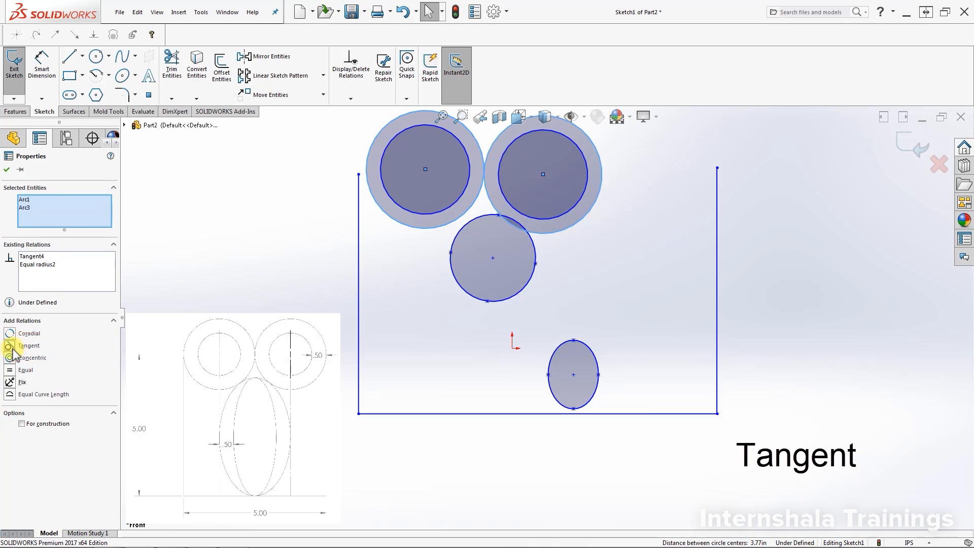
pyautogui.click(594, 253)
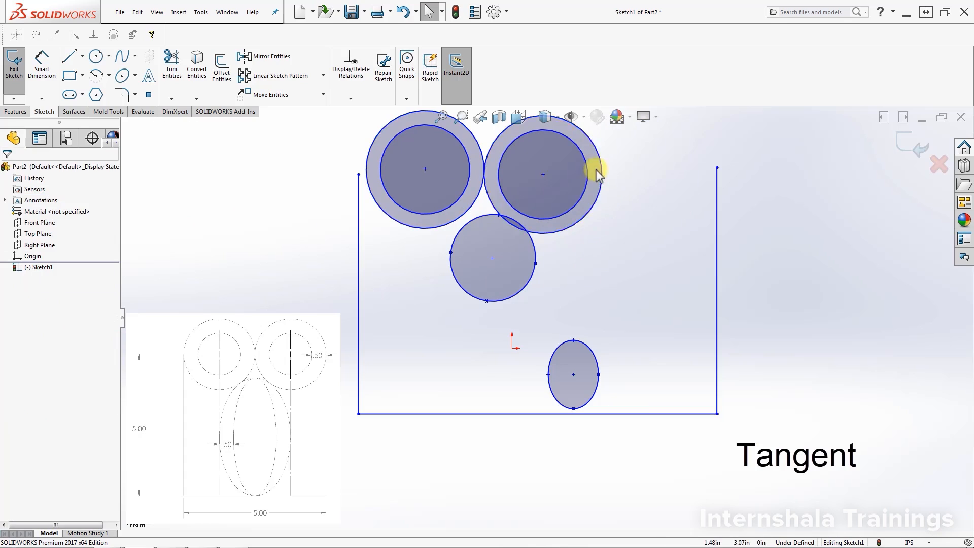
# Enlarge the right pair's outer circle to a radius of about 1.22 in
pyautogui.scroll(1, 553, 158)
pyautogui.scroll(-1, 554, 155)
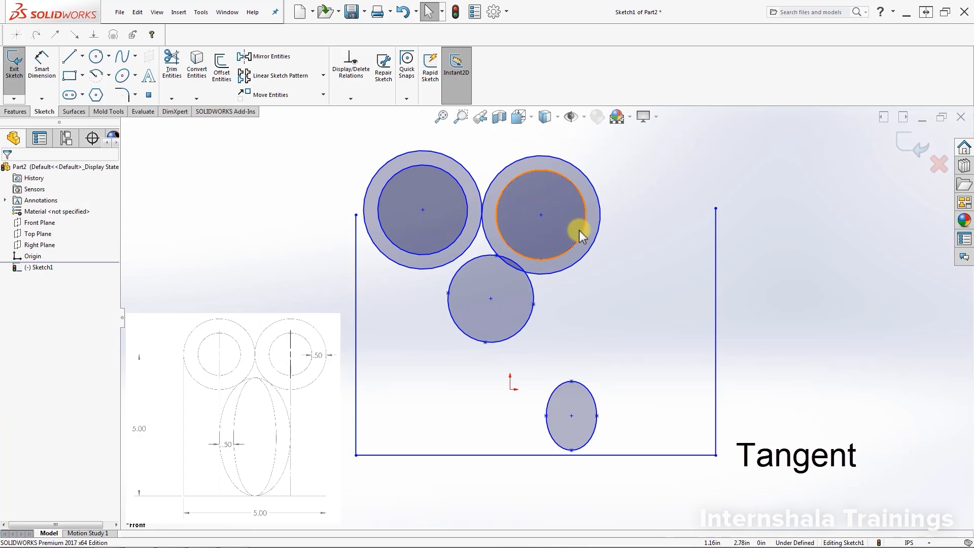
pyautogui.click(599, 222)
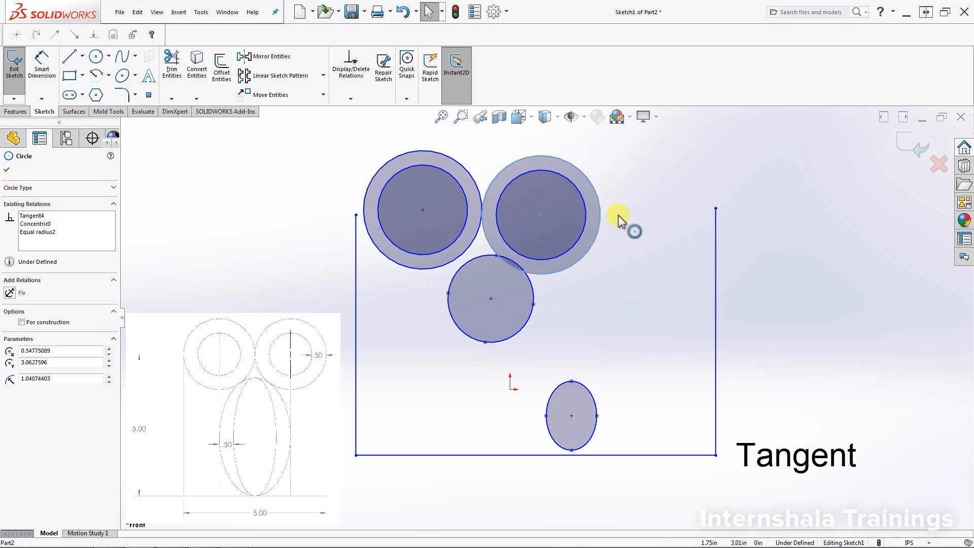
pyautogui.moveTo(618, 220)
pyautogui.mouseDown()
pyautogui.moveTo(628, 211)
pyautogui.moveTo(600, 211)
pyautogui.moveTo(611, 212)
pyautogui.mouseUp()
pyautogui.click(660, 292)
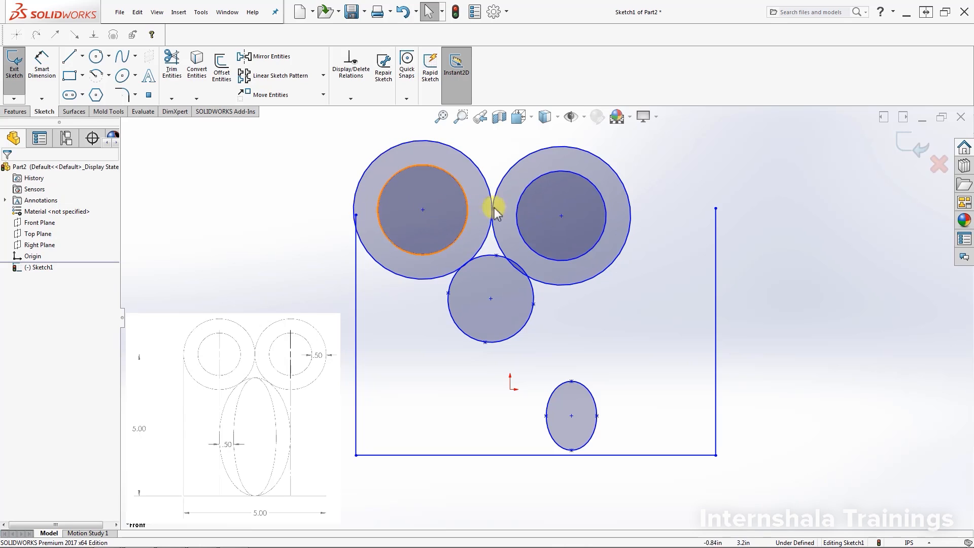
# Add a horizontal relation between the centre points of the two concentric circle pairs
pyautogui.click(563, 216)
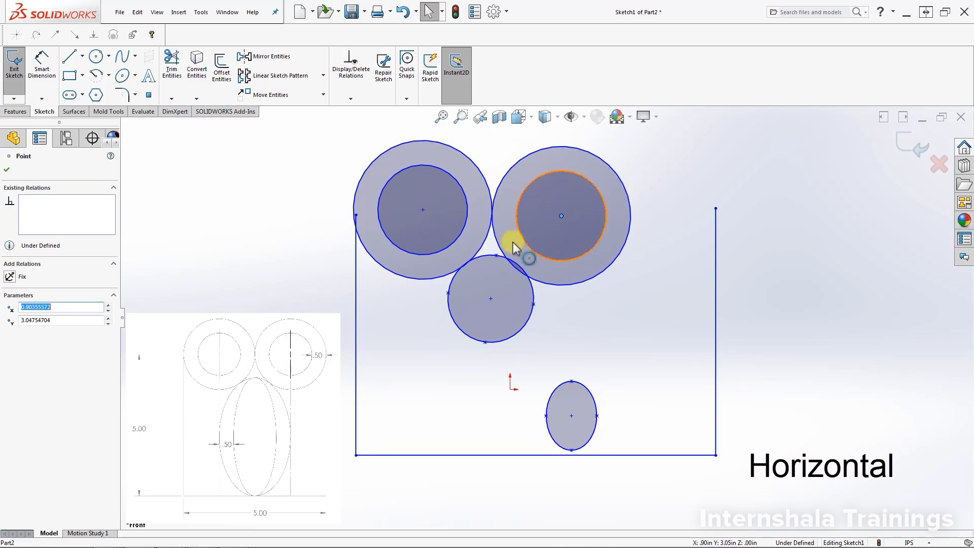
pyautogui.keyDown('ctrl'); pyautogui.click(423, 210); pyautogui.keyUp('ctrl')
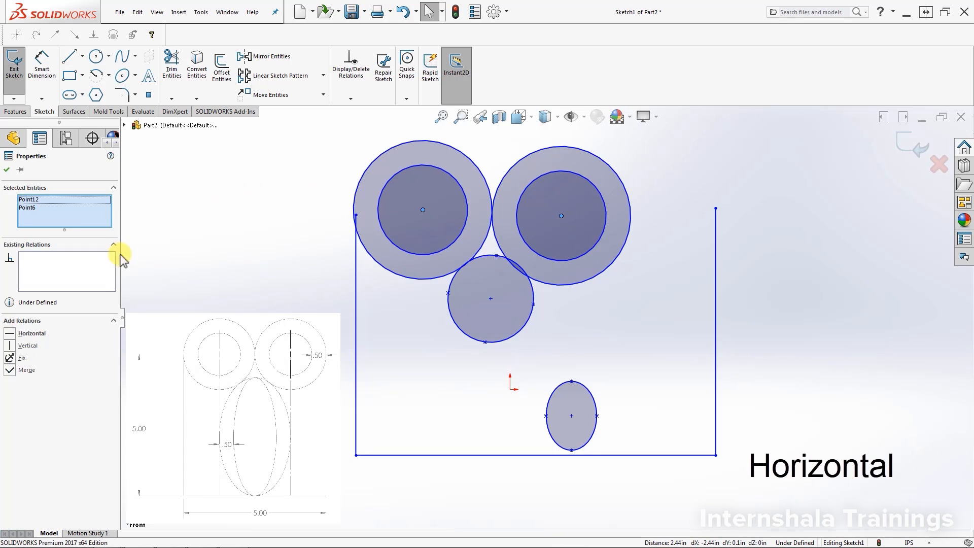
pyautogui.click(9, 333)
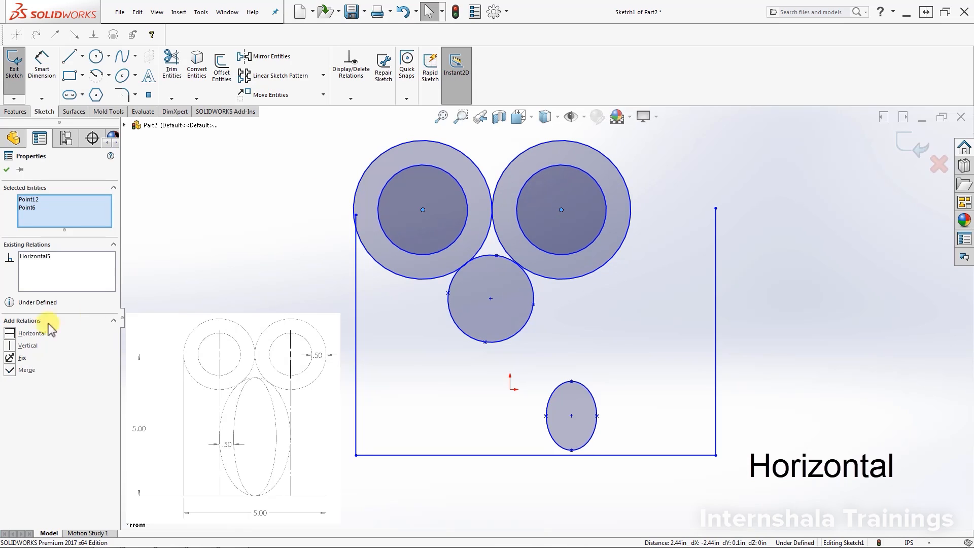
pyautogui.click(651, 306)
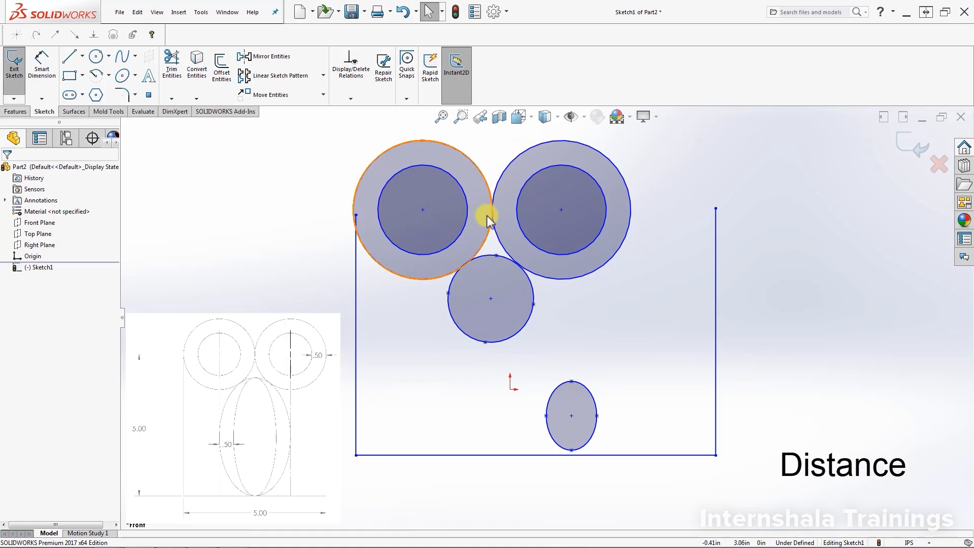
# Dimension the gap between the inner and outer circles of the right pair at 0.5 in
pyautogui.click(40, 60)
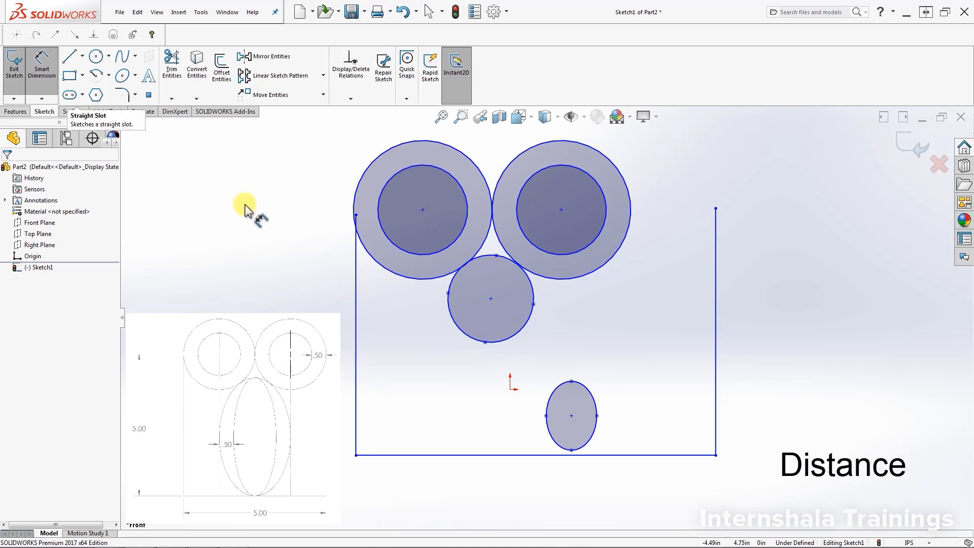
pyautogui.click(604, 225)
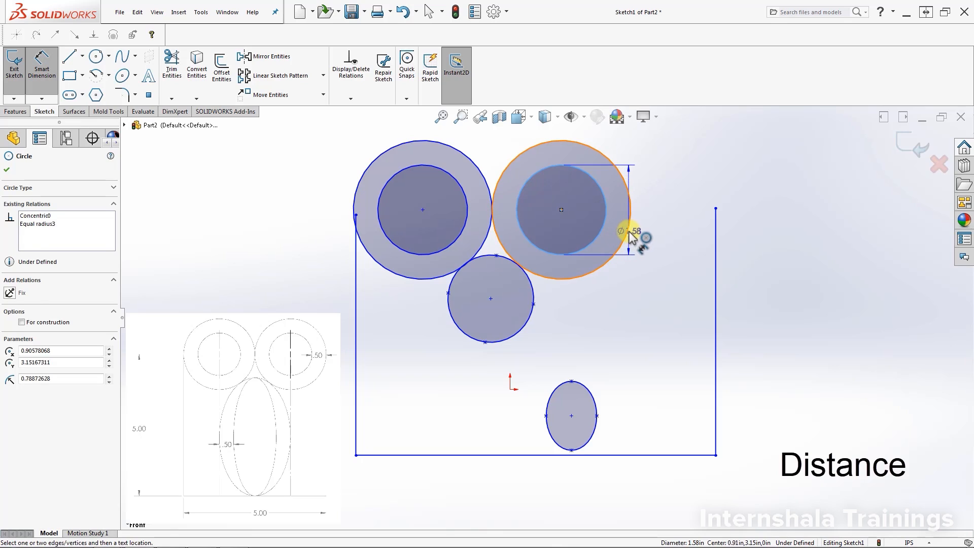
pyautogui.click(629, 233)
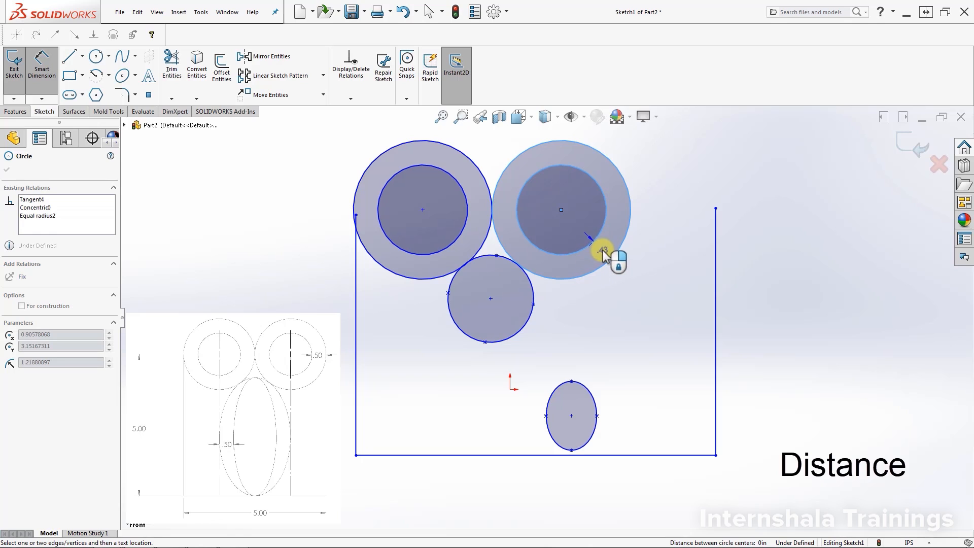
pyautogui.click(611, 253)
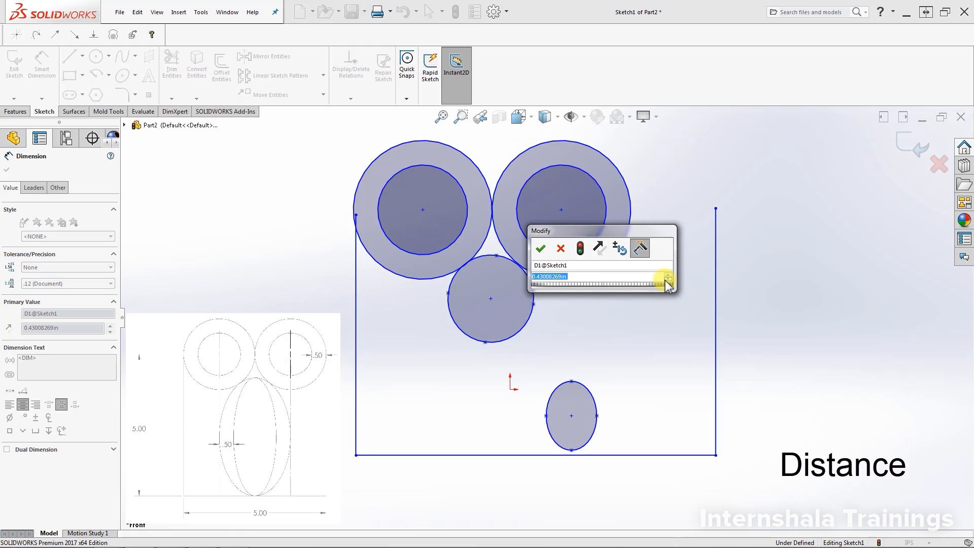
pyautogui.write('.5')
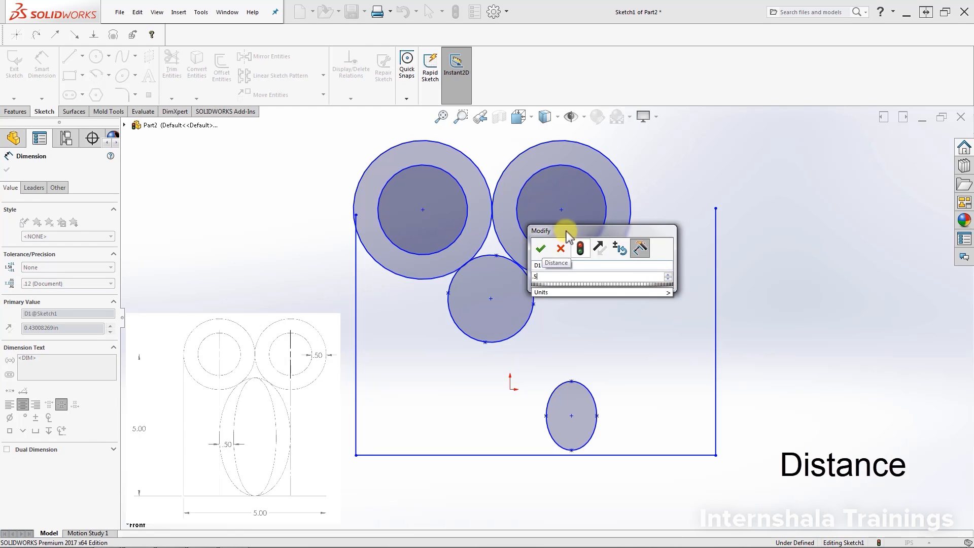
pyautogui.click(540, 248)
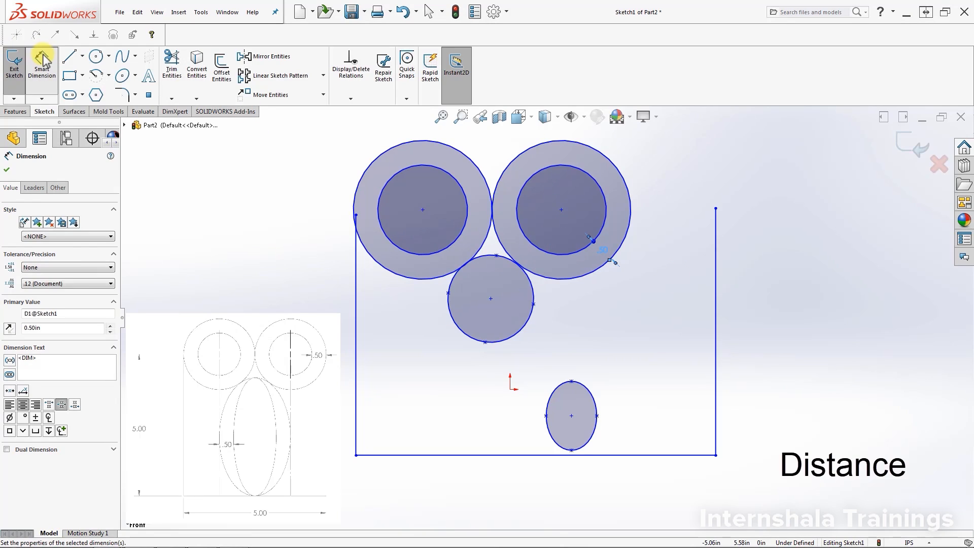
pyautogui.press('Escape')
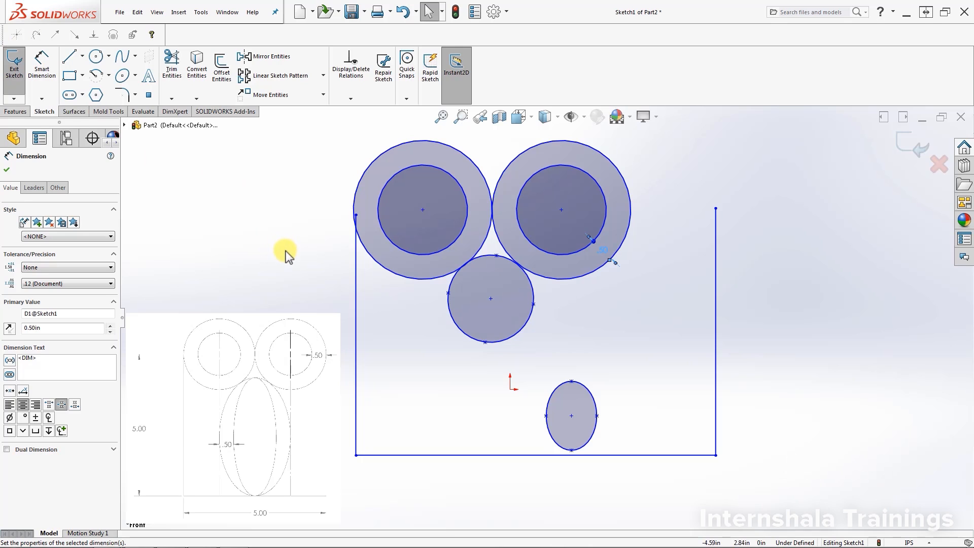
pyautogui.click(285, 254)
# Resize the right pair's outer circle to try out the dimensioned gap, leaving its radius at about 1.41 in
pyautogui.click(631, 223)
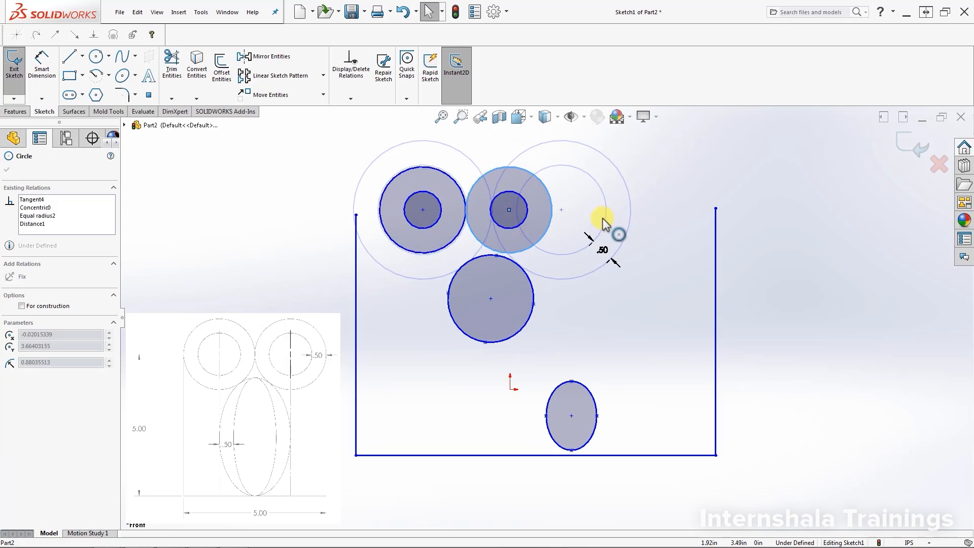
pyautogui.moveTo(632, 225); pyautogui.dragTo(629, 230)
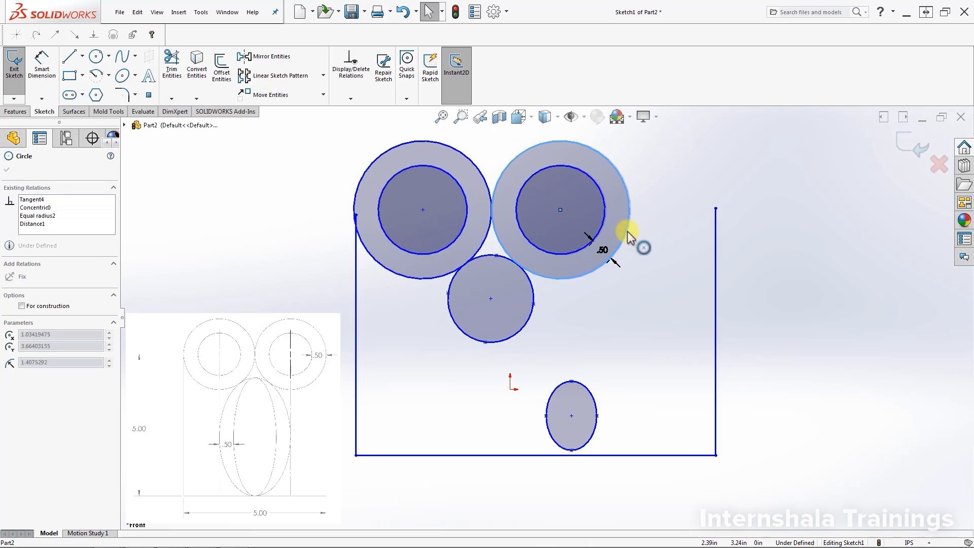
pyautogui.click(646, 327)
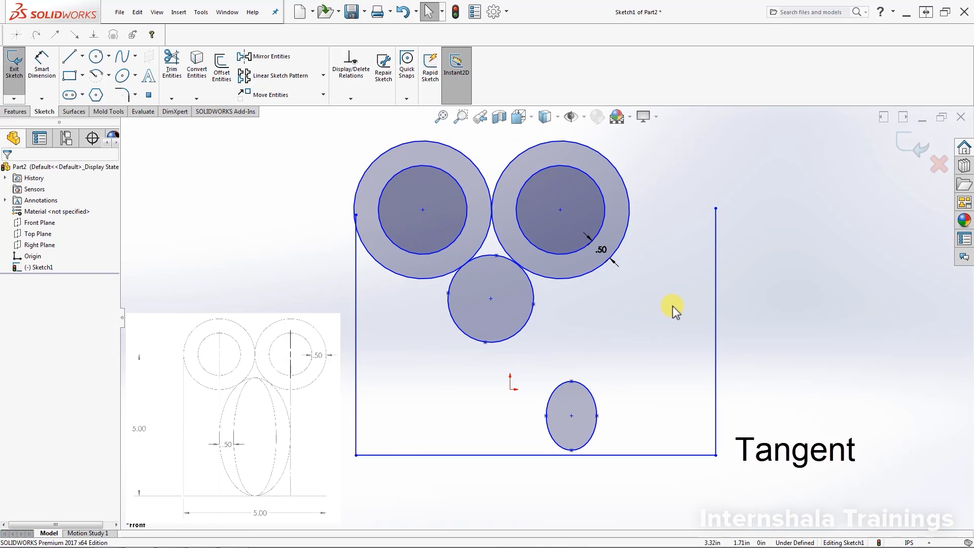
# Make the right vertical line tangent to the right outer circle, and lower the line's upper end to just above the circle's lowest point
pyautogui.click(627, 218)
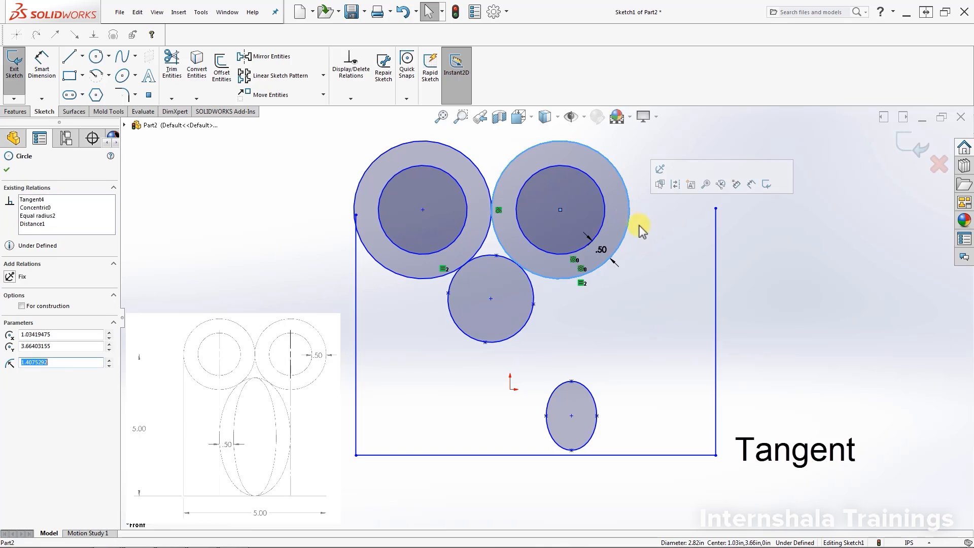
pyautogui.keyDown('ctrl'); pyautogui.click(717, 272); pyautogui.keyUp('ctrl')
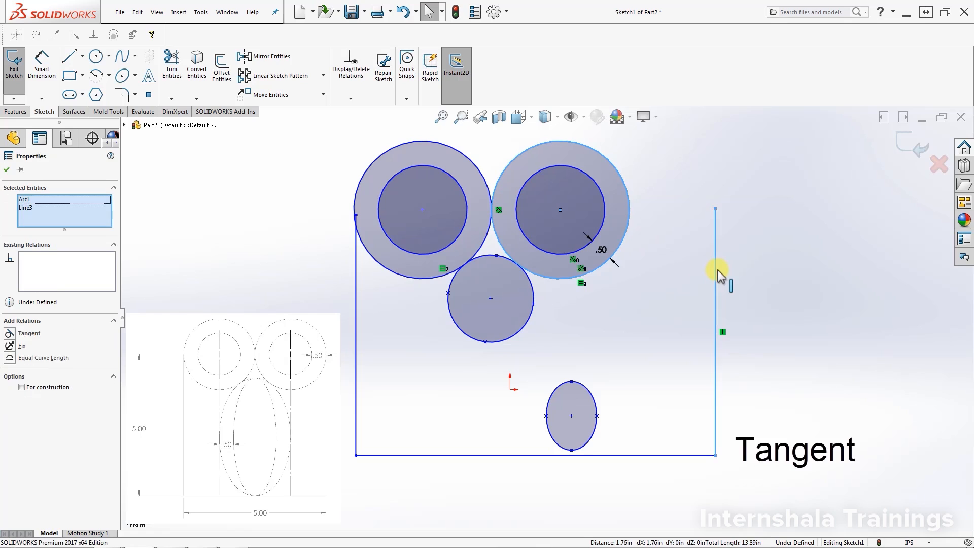
pyautogui.click(9, 335)
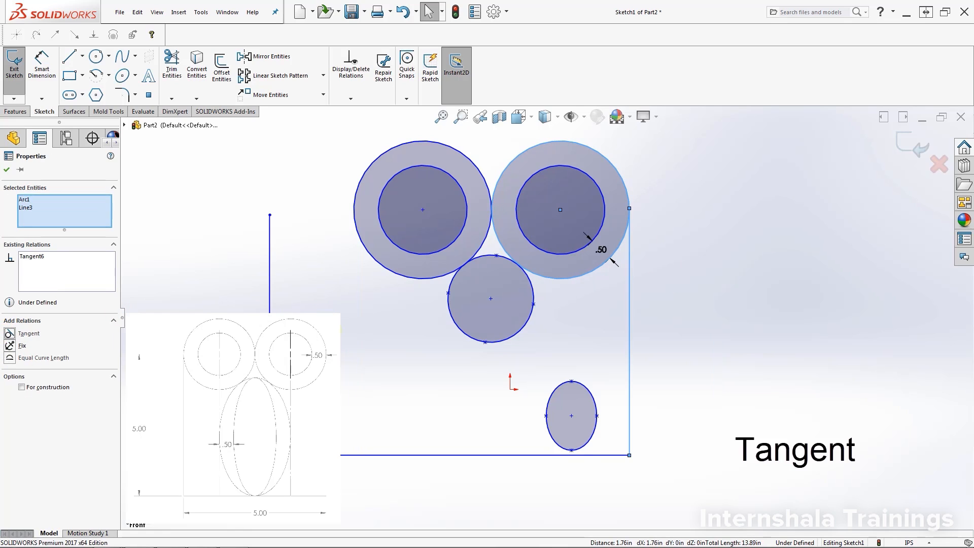
pyautogui.press('Escape')
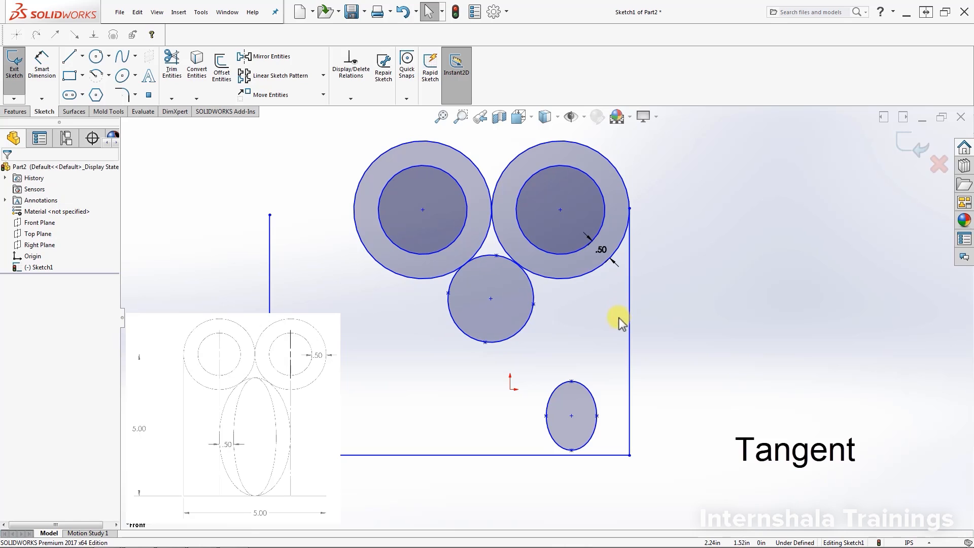
pyautogui.moveTo(629, 208); pyautogui.dragTo(643, 261)
pyautogui.click(699, 287)
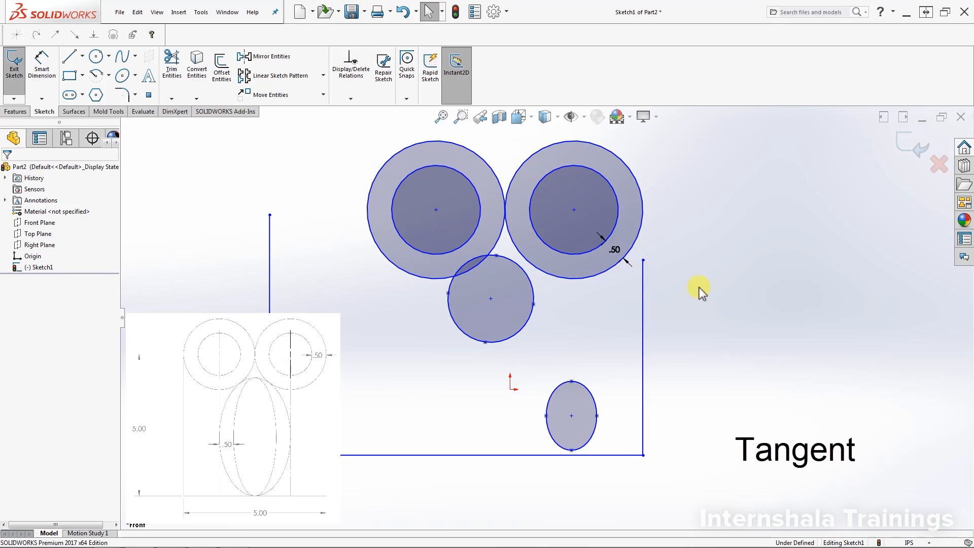
# Make the left vertical line tangent to the left outer circle, and lower the line's upper end to a Y position of about 2.05 in
pyautogui.click(369, 211)
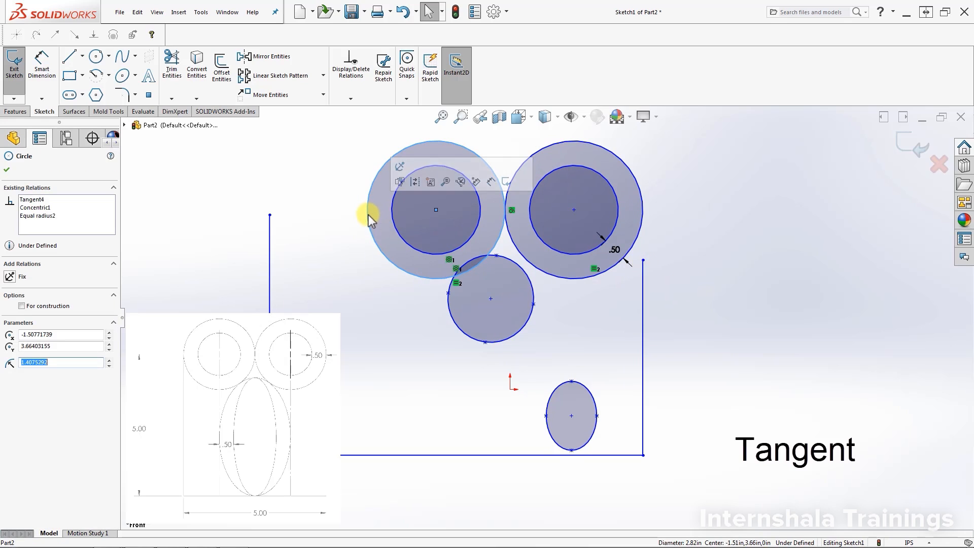
pyautogui.keyDown('ctrl'); pyautogui.click(271, 265); pyautogui.keyUp('ctrl')
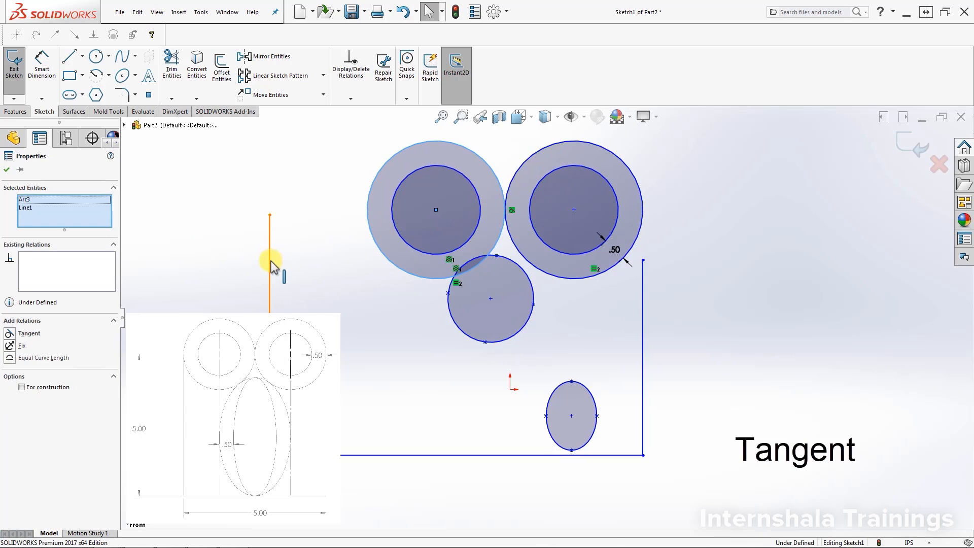
pyautogui.click(11, 334)
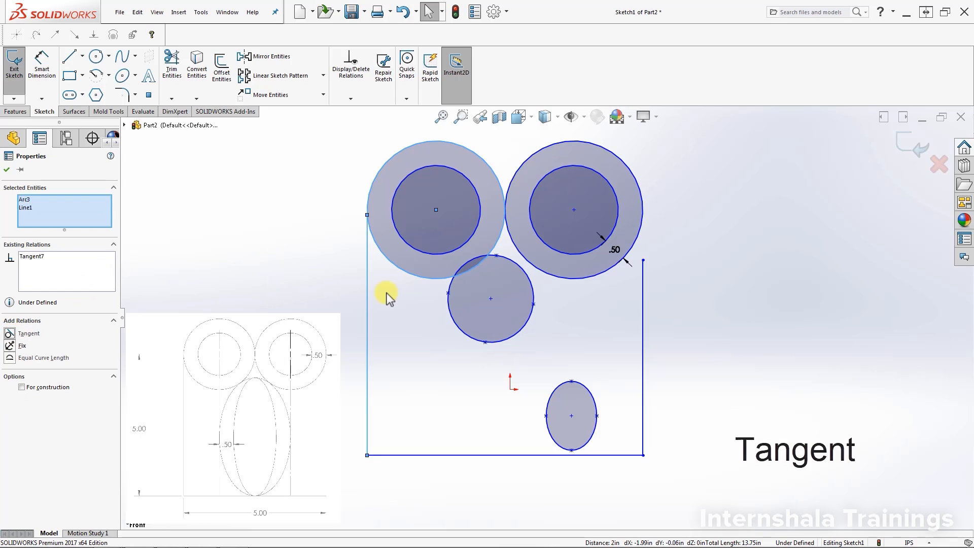
pyautogui.click(272, 270)
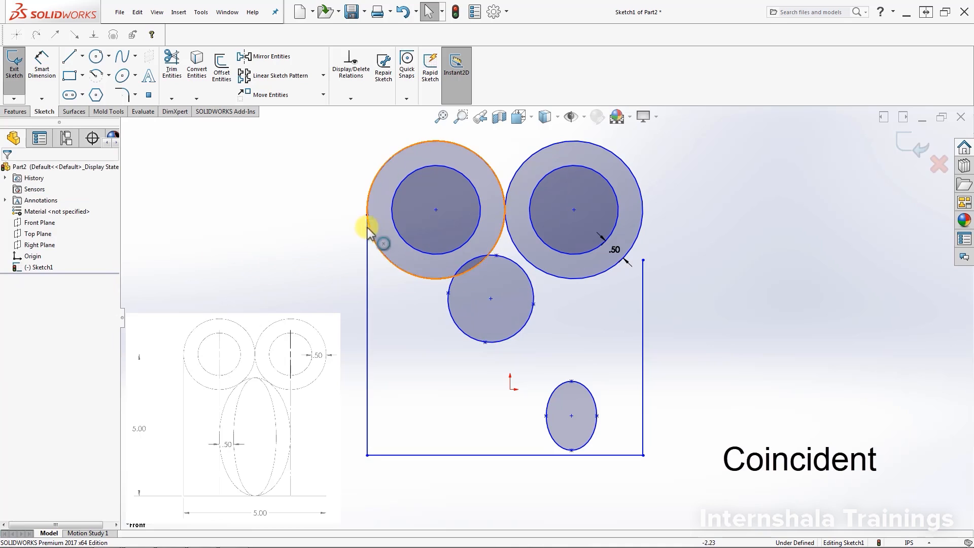
pyautogui.moveTo(367, 217); pyautogui.dragTo(368, 287)
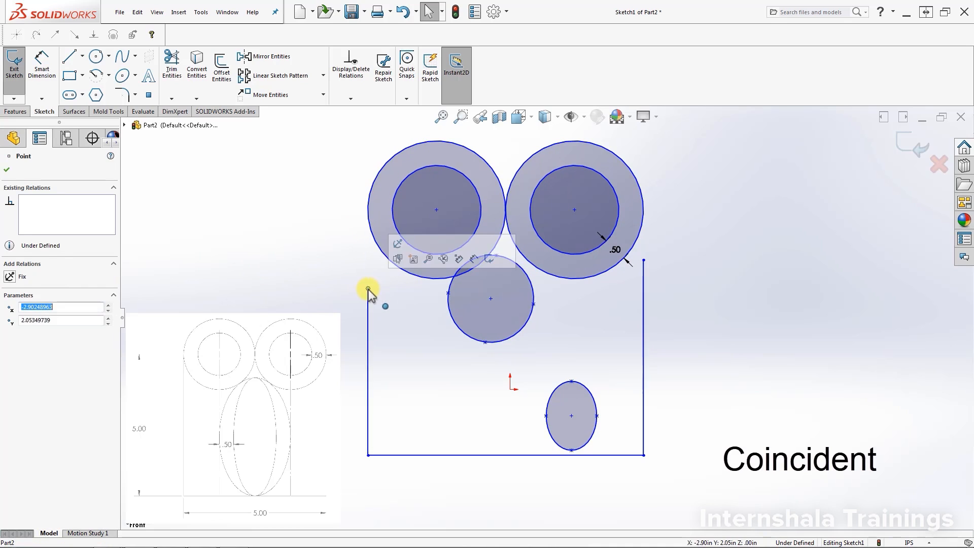
pyautogui.click(462, 368)
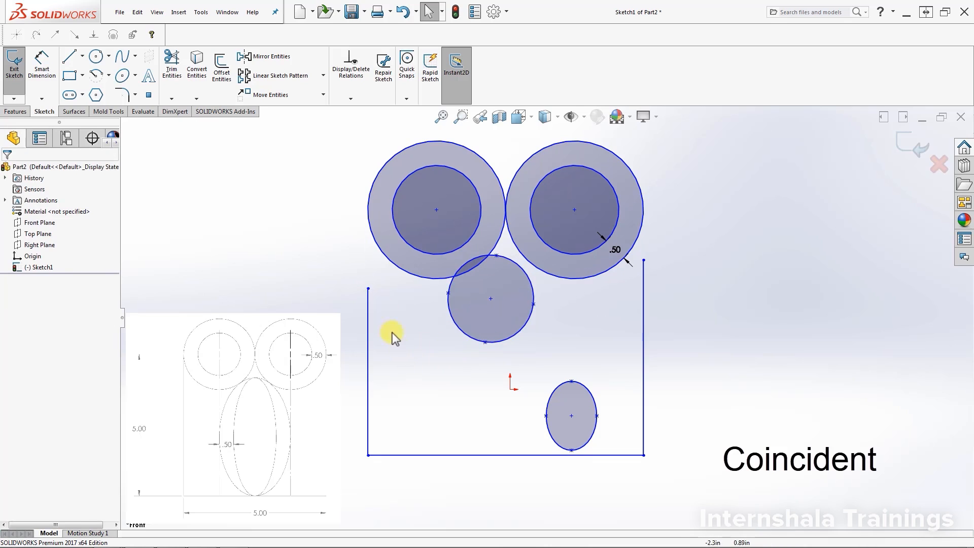
# Make the left vertical line's upper end coincident with the left outer circle, and move that point to a Y position of about 4.29 in
pyautogui.click(368, 288)
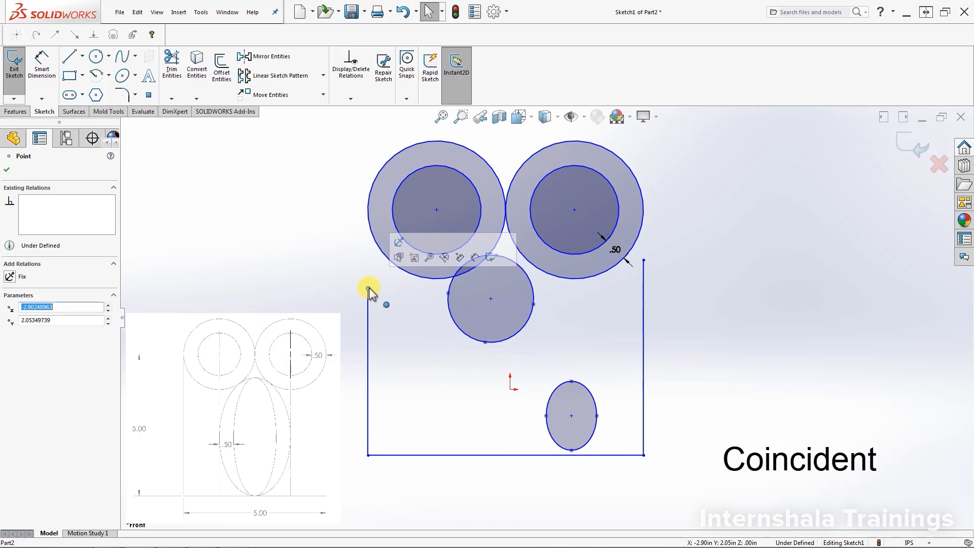
pyautogui.keyDown('ctrl'); pyautogui.click(368, 222); pyautogui.keyUp('ctrl')
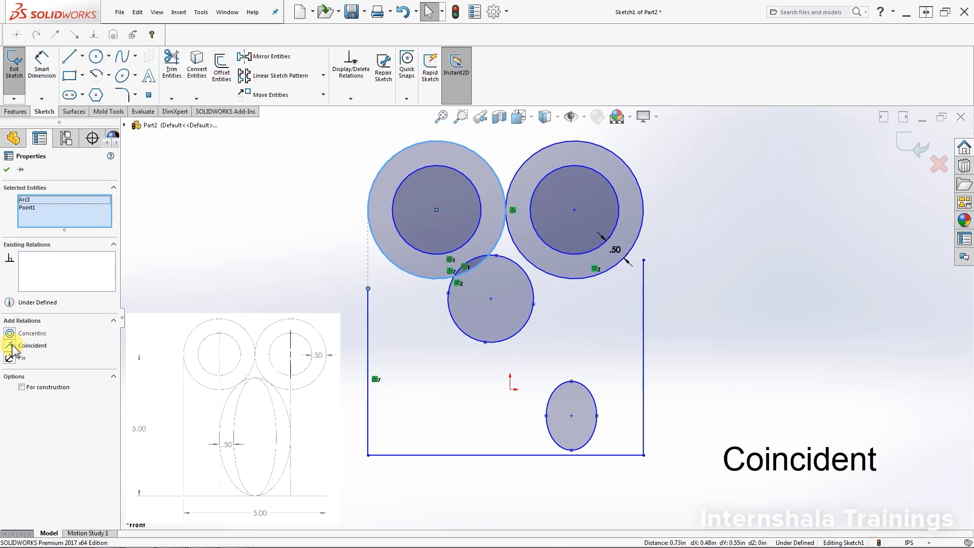
pyautogui.click(12, 347)
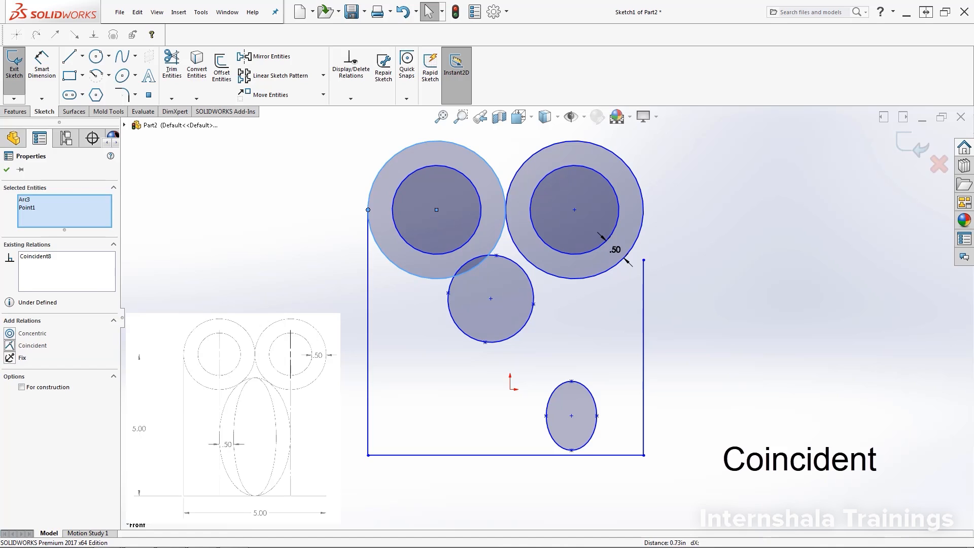
pyautogui.click(305, 283)
pyautogui.moveTo(368, 209); pyautogui.dragTo(359, 179)
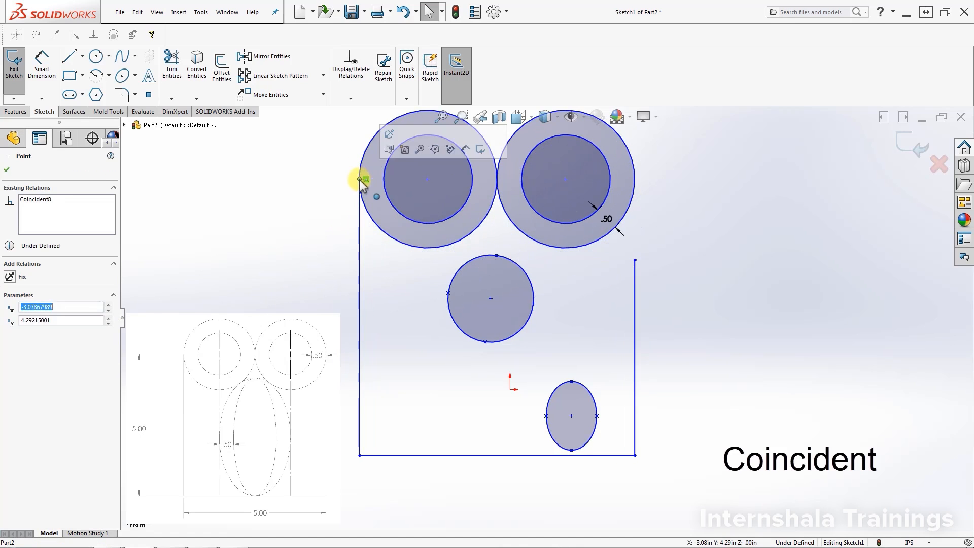
pyautogui.click(689, 274)
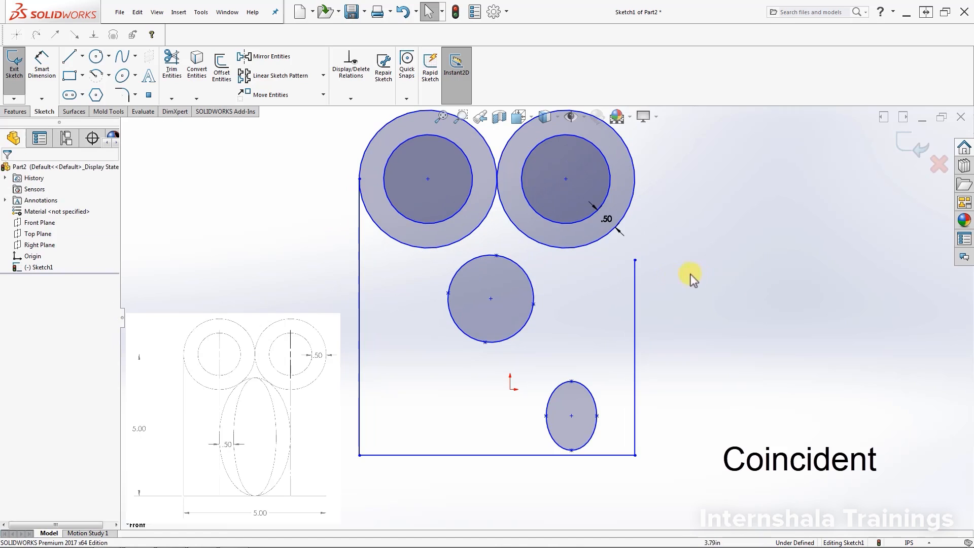
# Make the right vertical line's upper end coincident with the right outer circle
pyautogui.click(634, 261)
pyautogui.keyDown('ctrl'); pyautogui.click(631, 206); pyautogui.keyUp('ctrl')
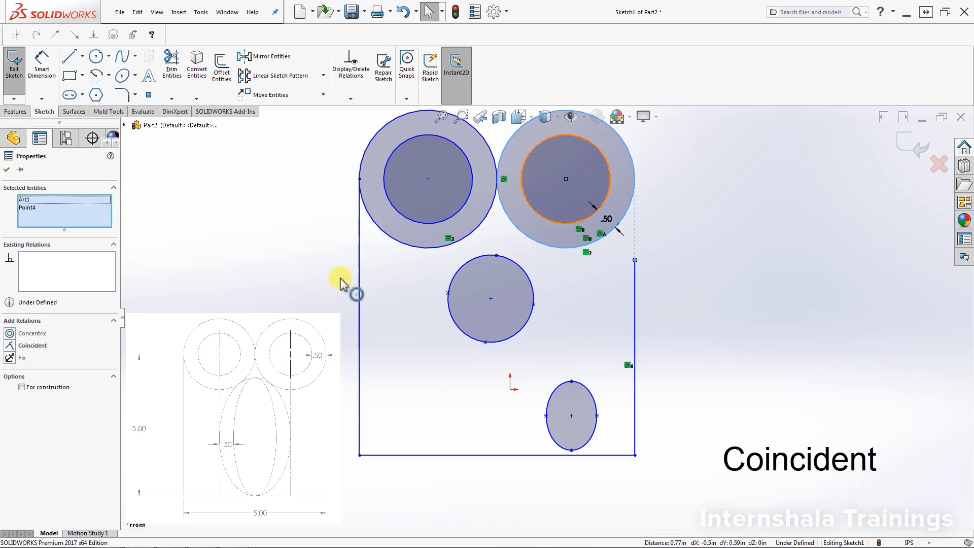
pyautogui.click(7, 346)
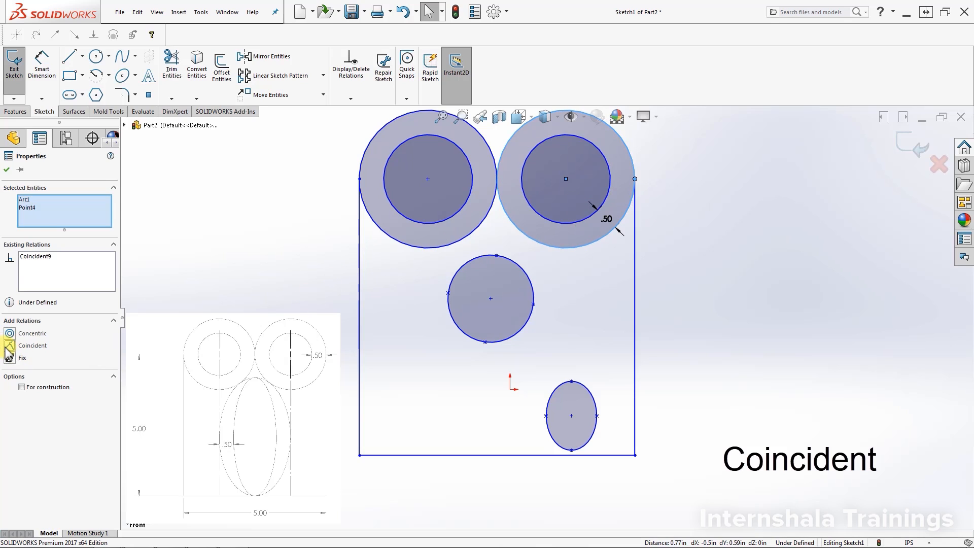
pyautogui.click(707, 317)
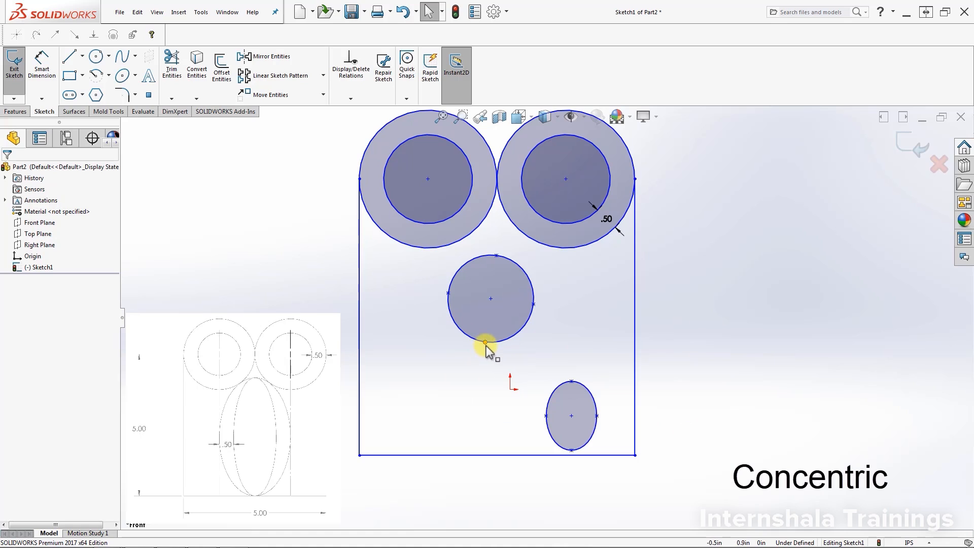
# Stretch the upper ellipse to a major radius of about 1.53 in and make the small lower ellipse concentric with it
pyautogui.moveTo(485, 343); pyautogui.dragTo(480, 373)
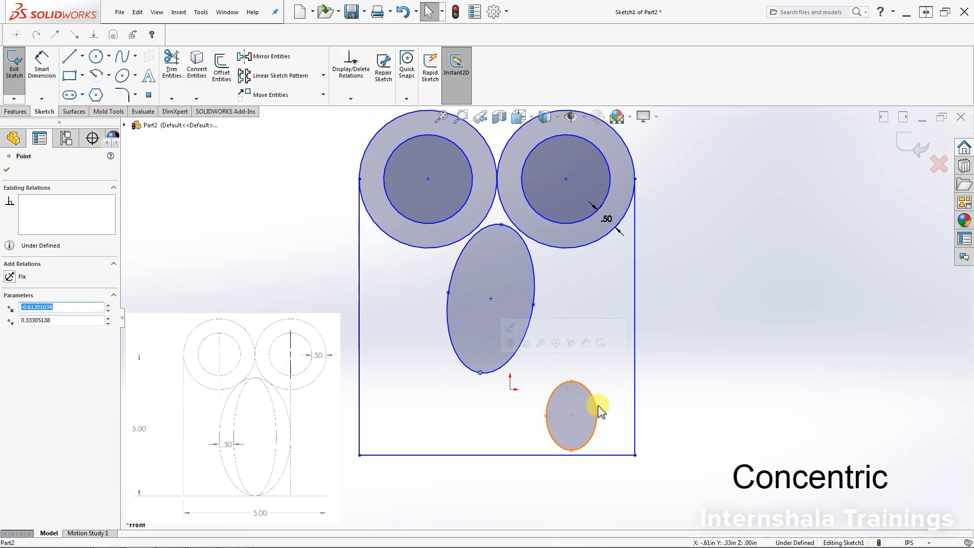
pyautogui.click(597, 408)
pyautogui.keyDown('ctrl'); pyautogui.click(519, 349); pyautogui.keyUp('ctrl')
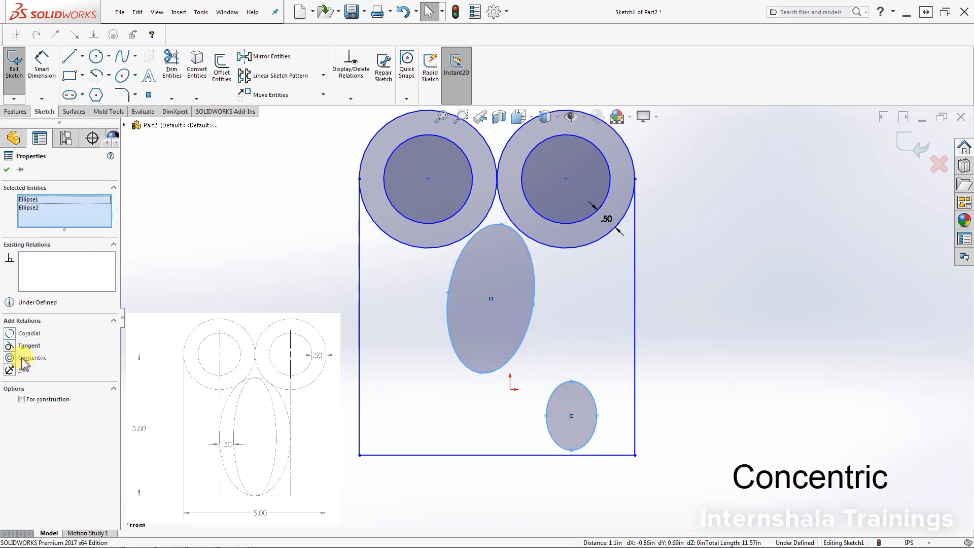
pyautogui.click(10, 357)
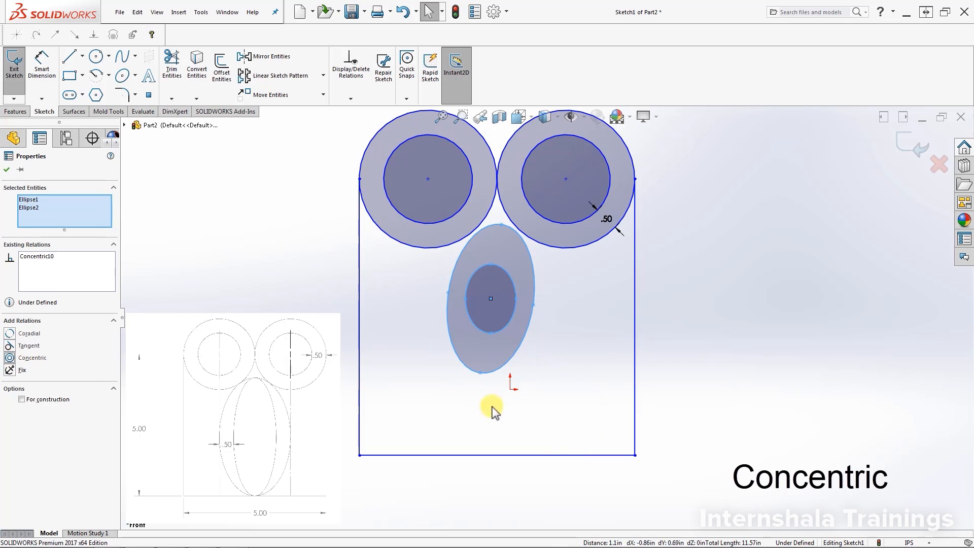
pyautogui.click(562, 384)
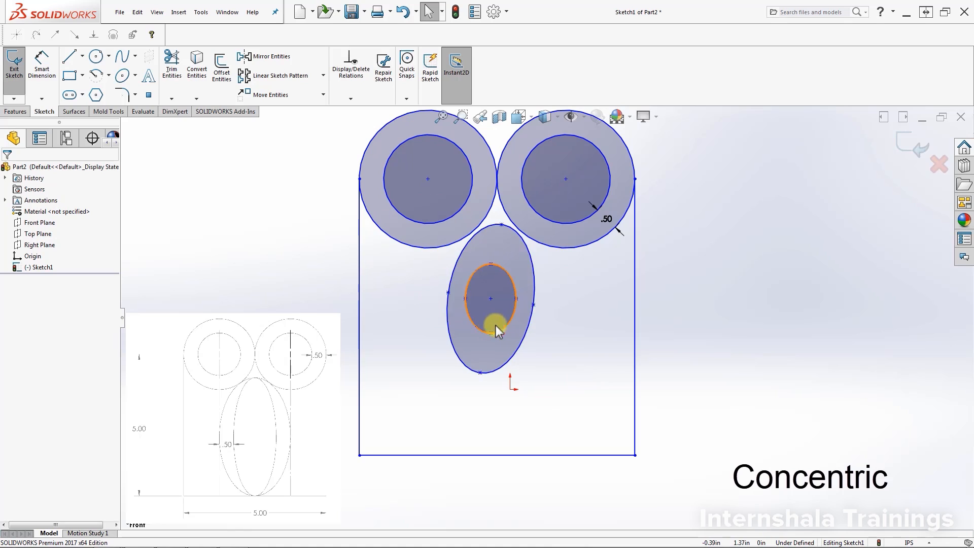
# Make the outer ellipse tangent to the right pair's outer circle
pyautogui.click(533, 264)
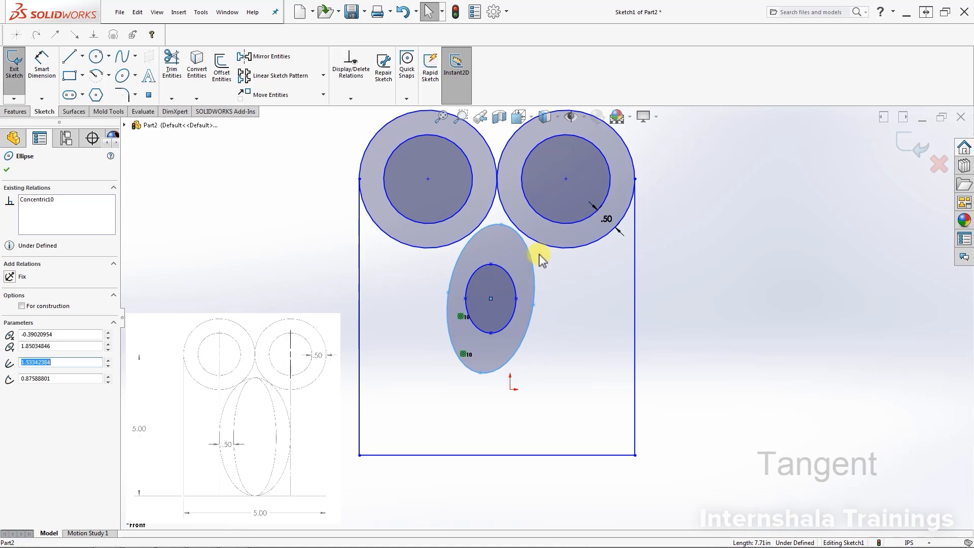
pyautogui.click(563, 275)
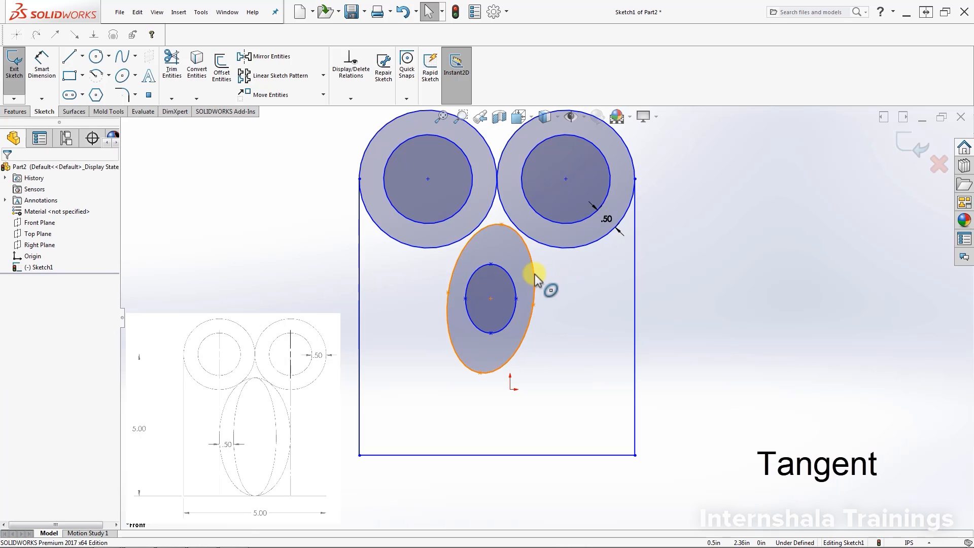
pyautogui.click(535, 273)
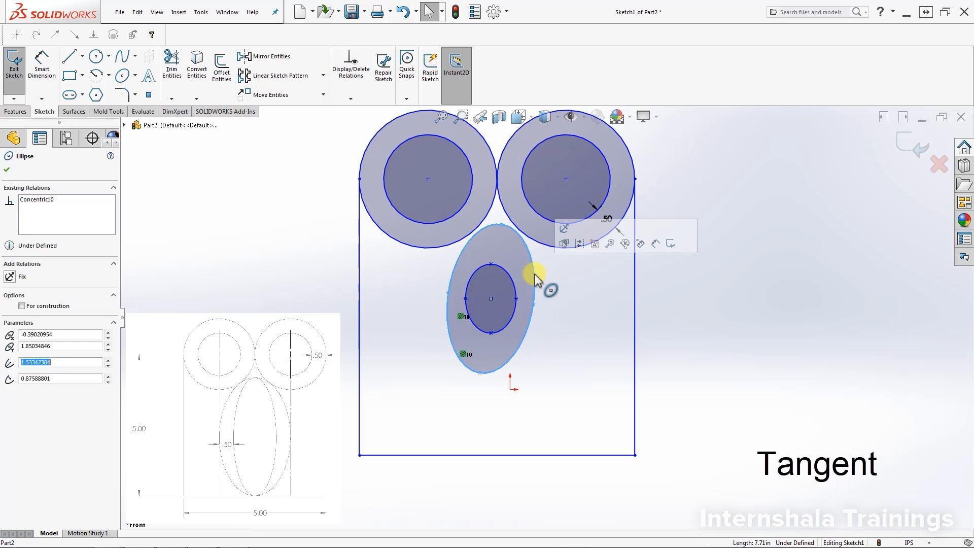
pyautogui.keyDown('ctrl'); pyautogui.click(542, 245); pyautogui.keyUp('ctrl')
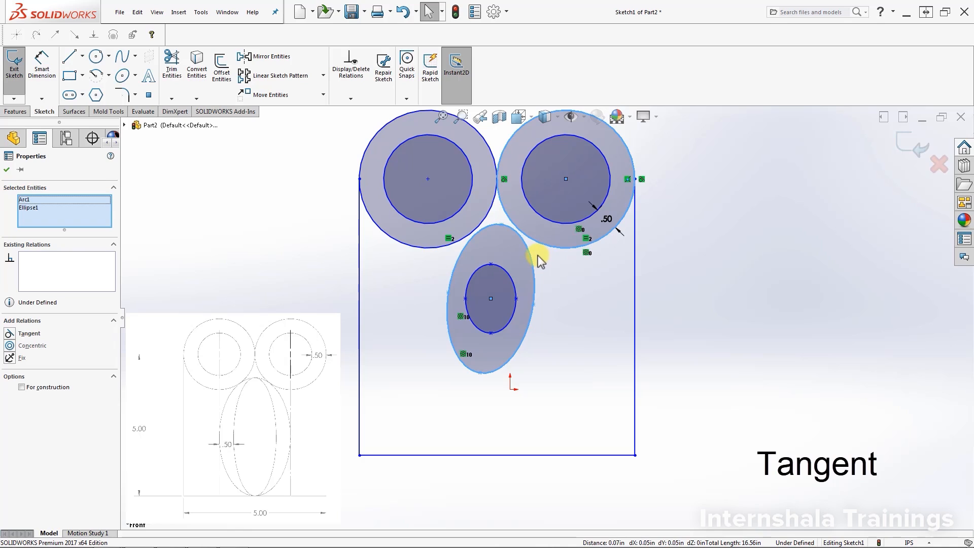
pyautogui.click(10, 334)
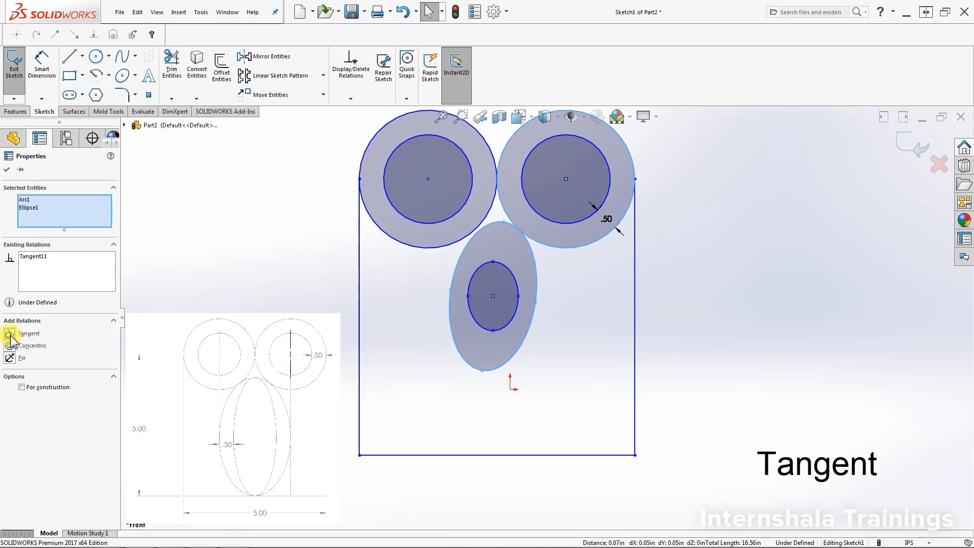
pyautogui.click(427, 293)
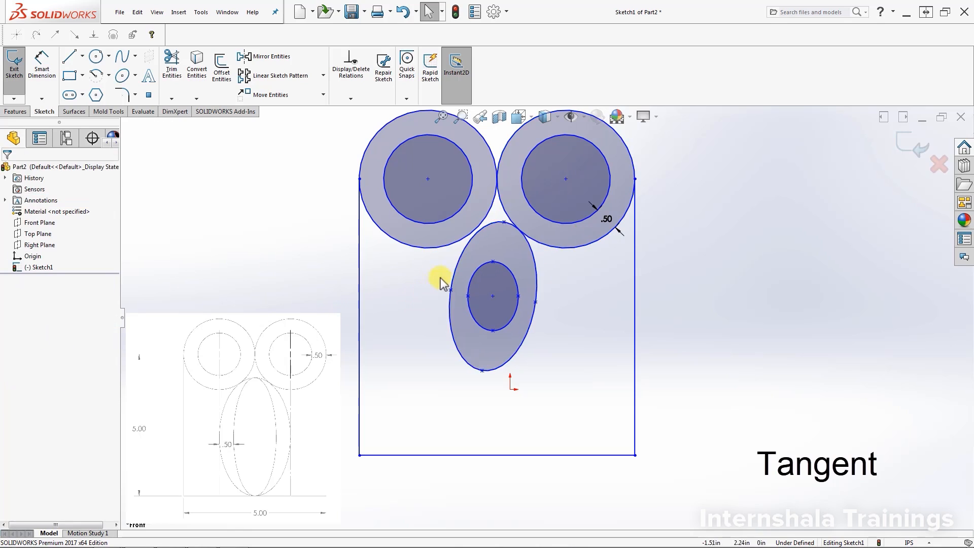
# Make the outer ellipse tangent to the left pair's outer circle
pyautogui.click(461, 261)
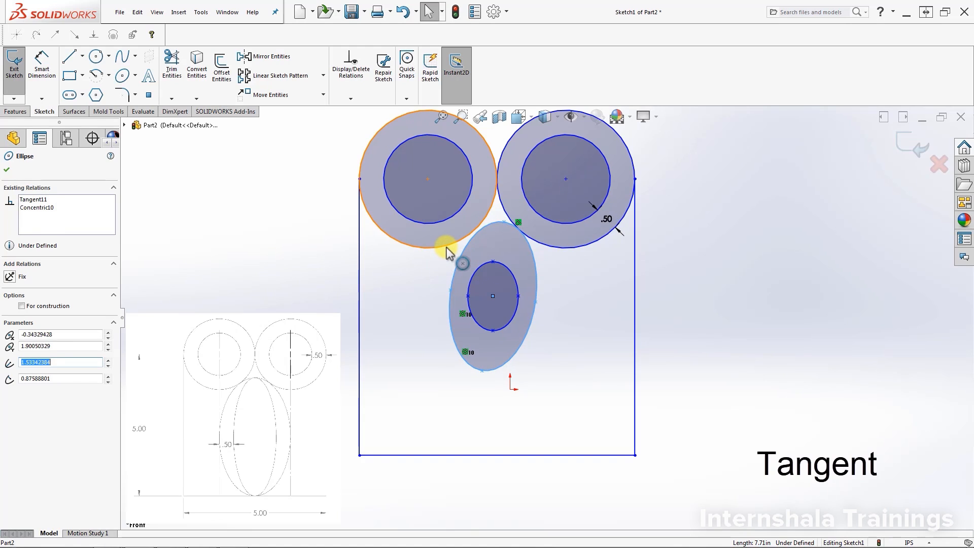
pyautogui.keyDown('ctrl'); pyautogui.click(446, 247); pyautogui.keyUp('ctrl')
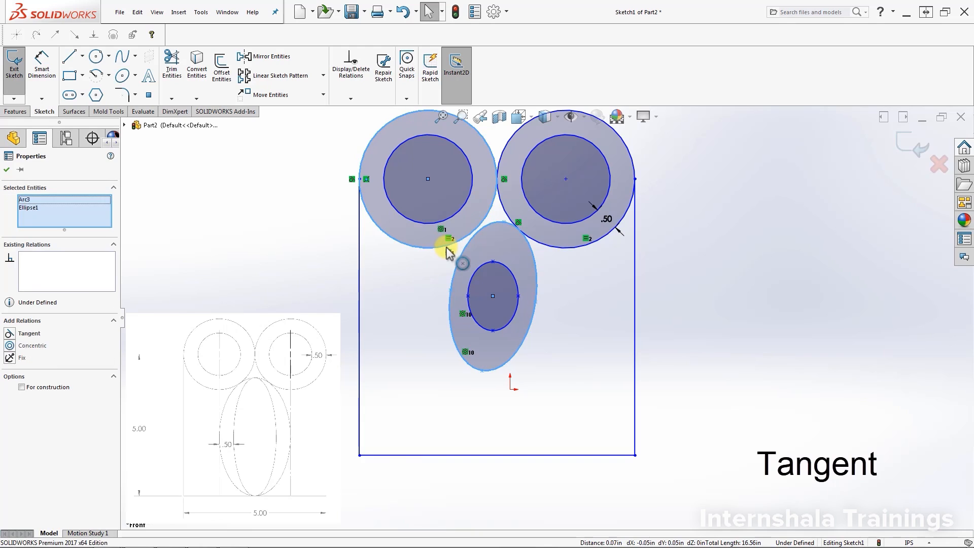
pyautogui.click(10, 333)
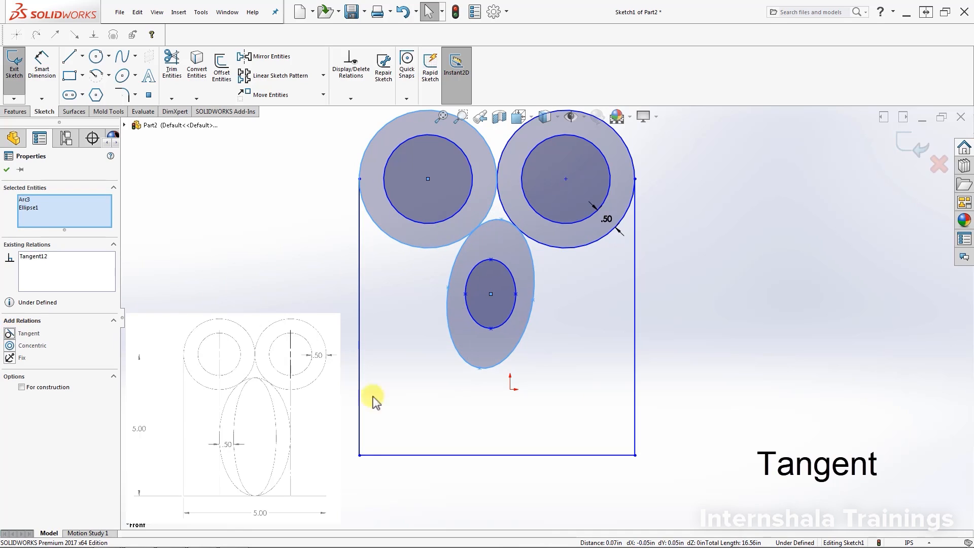
pyautogui.click(580, 374)
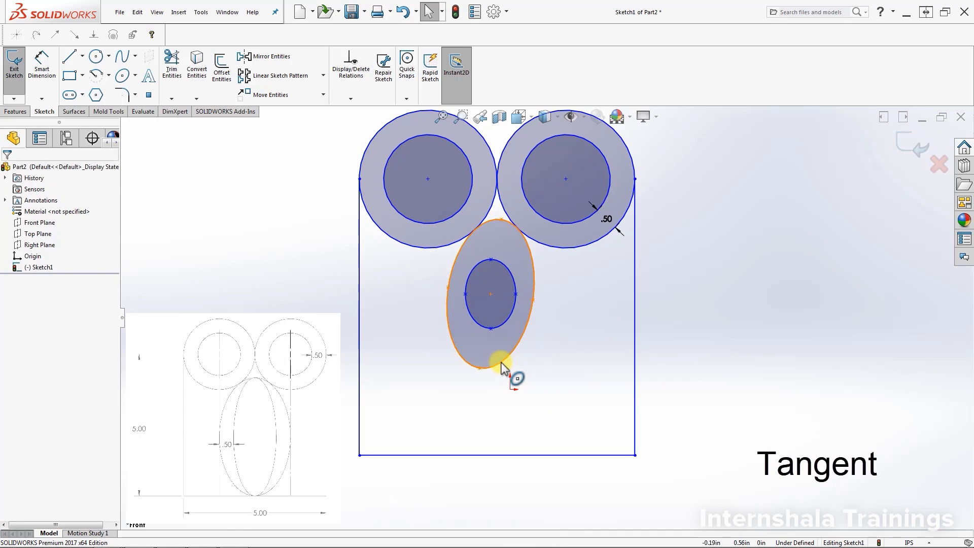
# Reshape the outer ellipse to try out its tangent relations, leaving its radii at about 1.21 in and 1.04 in
pyautogui.moveTo(501, 362); pyautogui.dragTo(589, 350)
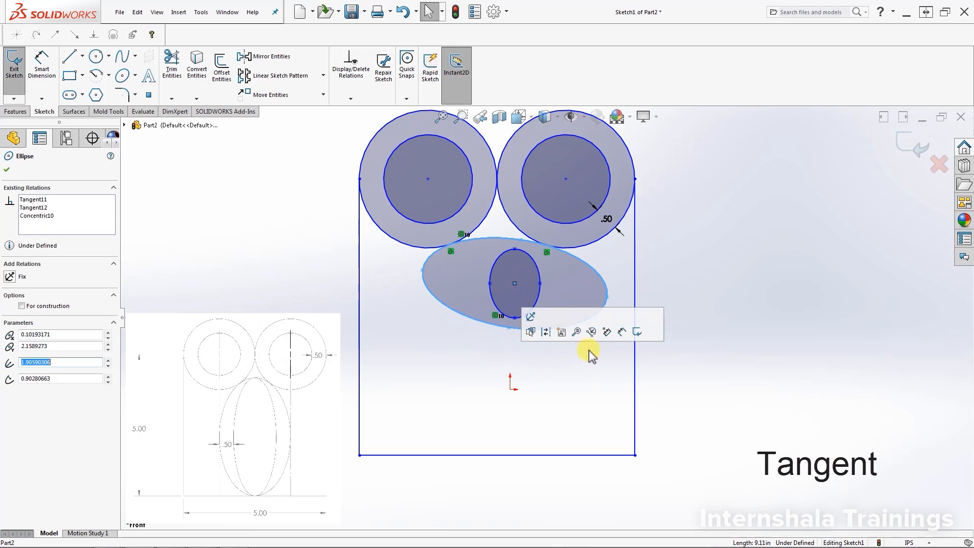
pyautogui.click(608, 376)
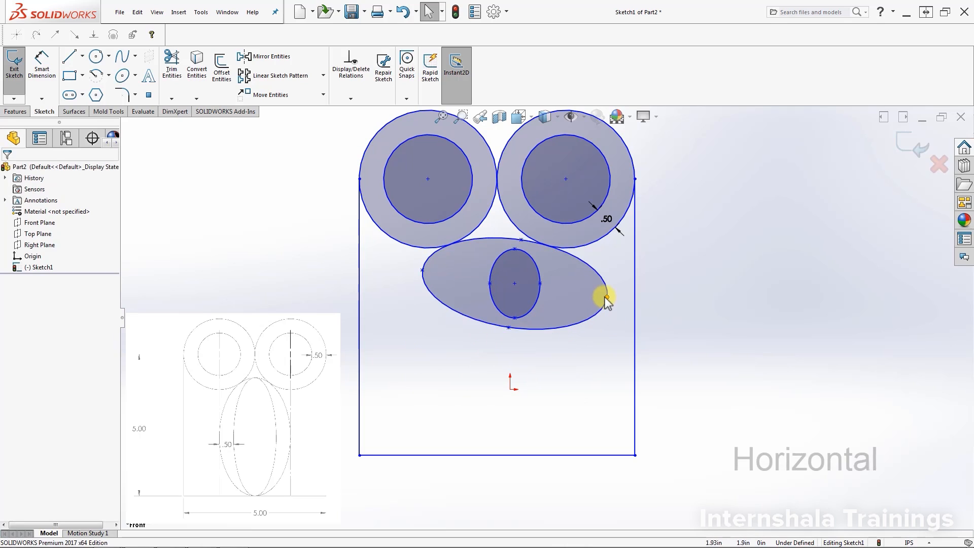
pyautogui.moveTo(605, 298); pyautogui.dragTo(497, 350)
pyautogui.click(509, 367)
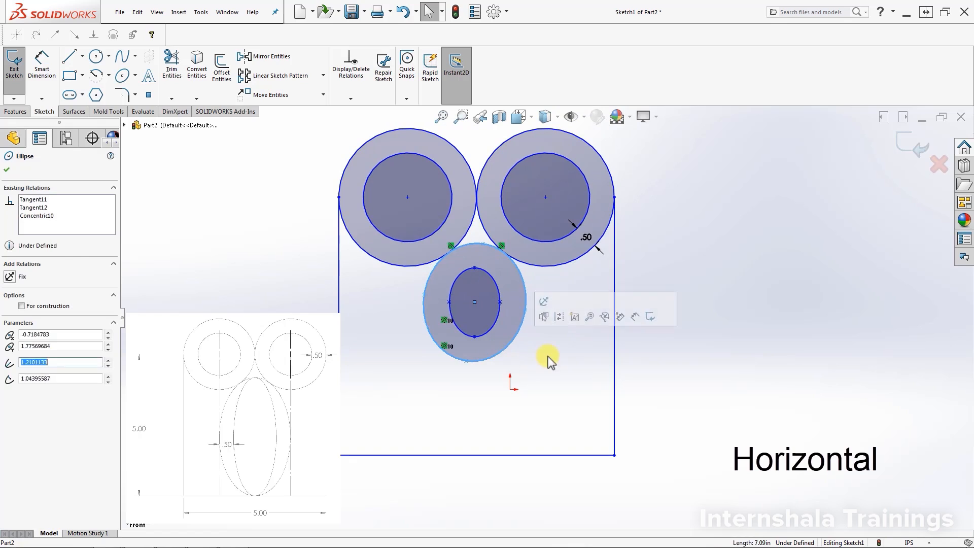
pyautogui.click(546, 355)
# Align the left and right side points of both ellipses with a Horizontal relation
pyautogui.click(424, 296)
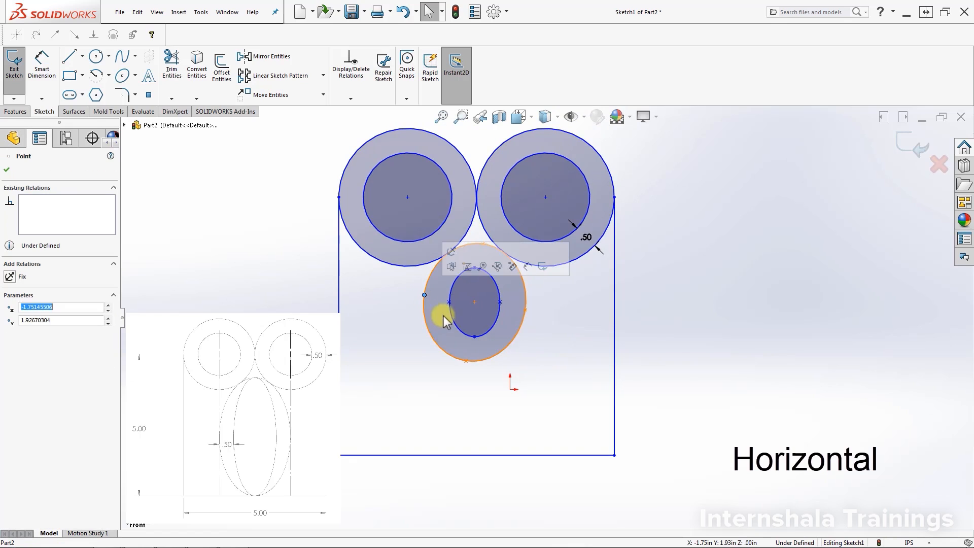
pyautogui.keyDown('ctrl'); pyautogui.click(450, 302); pyautogui.keyUp('ctrl')
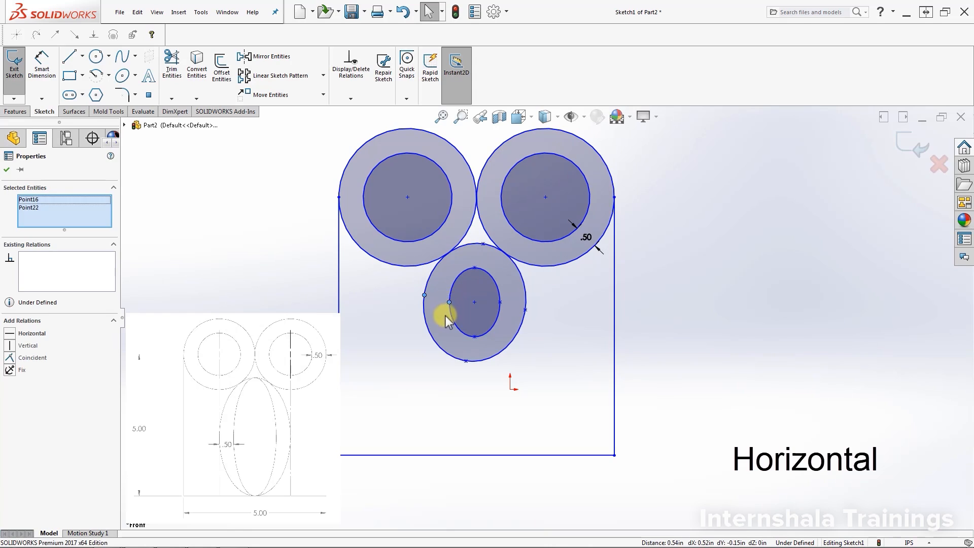
pyautogui.keyDown('ctrl'); pyautogui.click(500, 302); pyautogui.keyUp('ctrl')
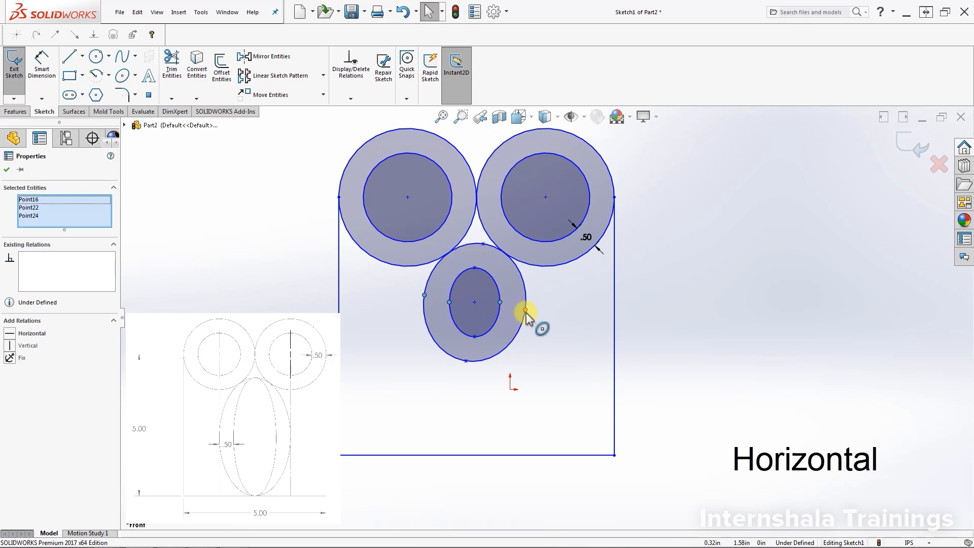
pyautogui.keyDown('ctrl'); pyautogui.click(525, 310); pyautogui.keyUp('ctrl')
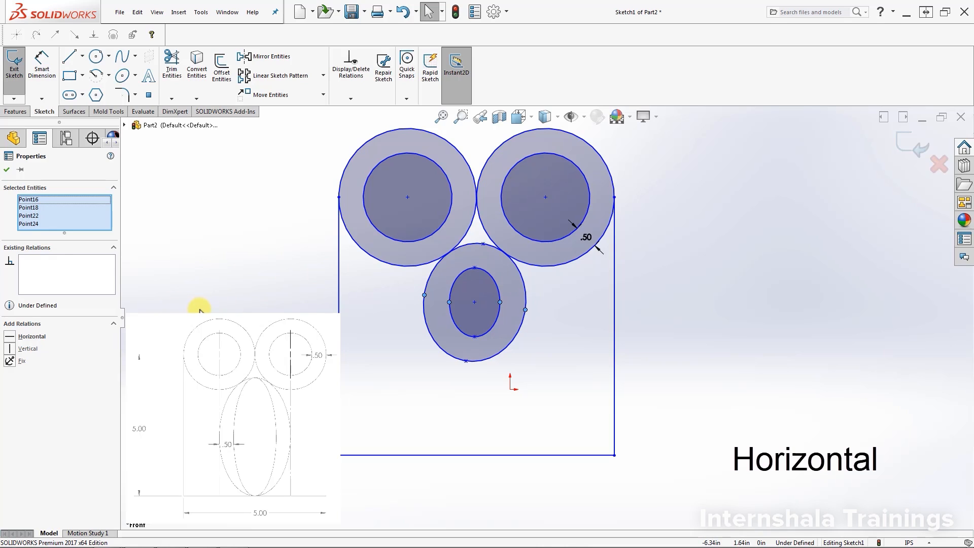
pyautogui.click(10, 338)
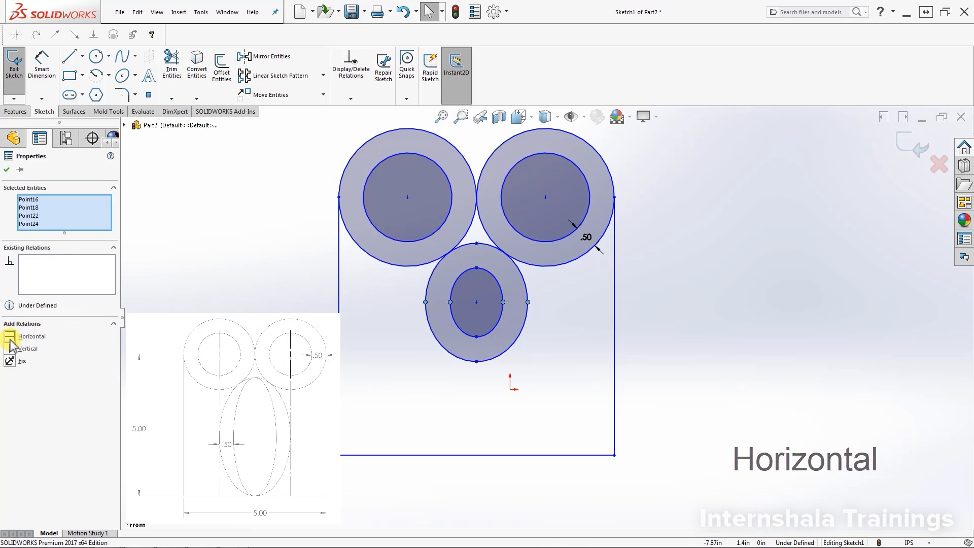
pyautogui.click(583, 343)
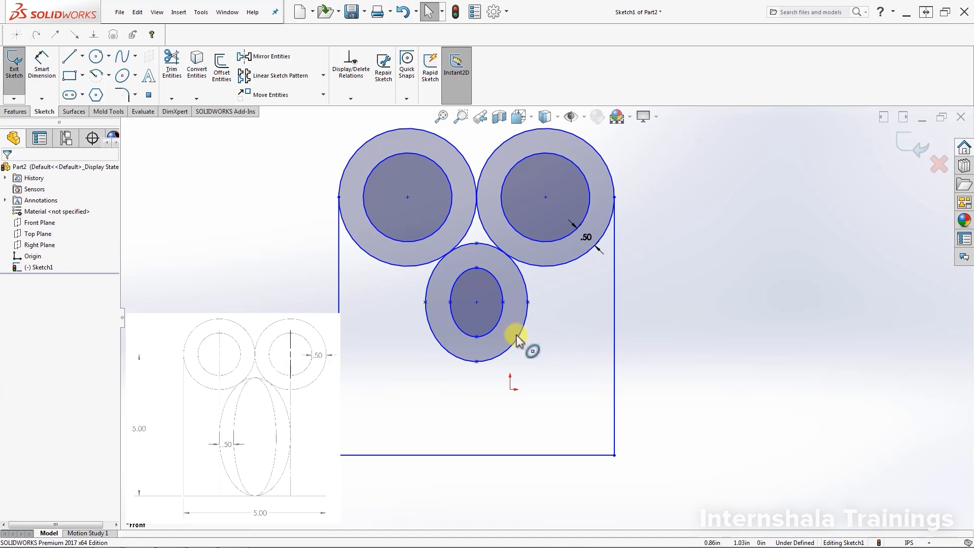
pyautogui.click(477, 267)
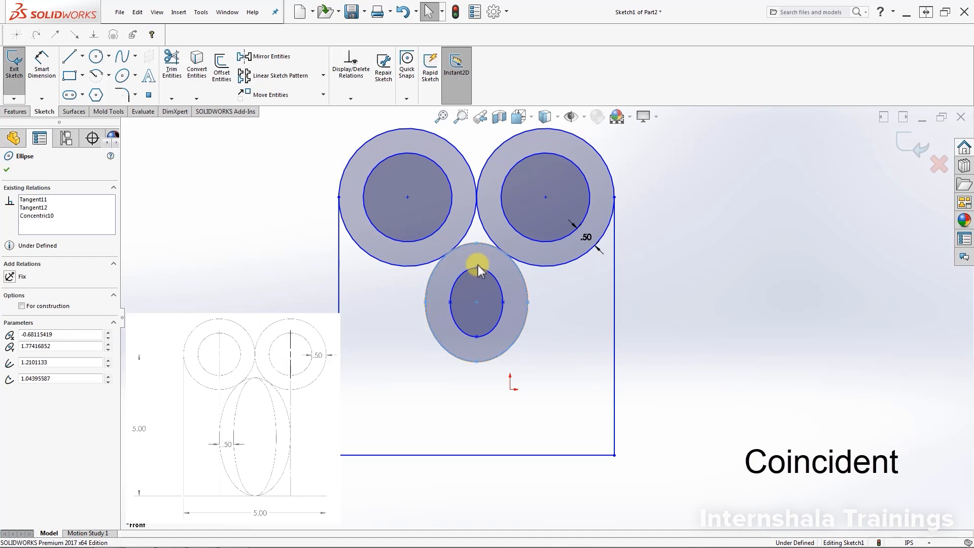
pyautogui.keyDown('ctrl'); pyautogui.click(476, 243); pyautogui.keyUp('ctrl')
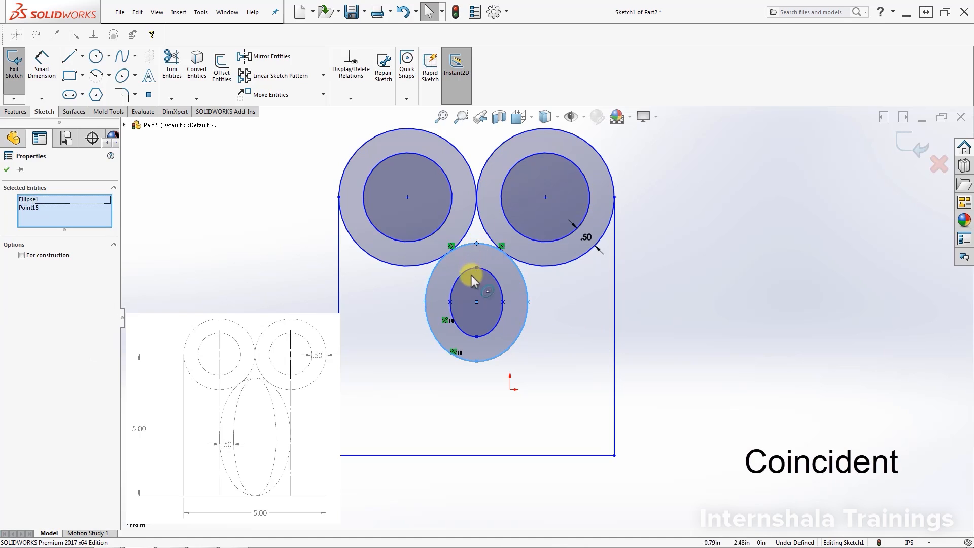
pyautogui.keyDown('ctrl'); pyautogui.click(476, 267); pyautogui.keyUp('ctrl')
pyautogui.press('Escape')
# Join the top points of the inner and outer ellipses with a Coincident relation
pyautogui.click(477, 267)
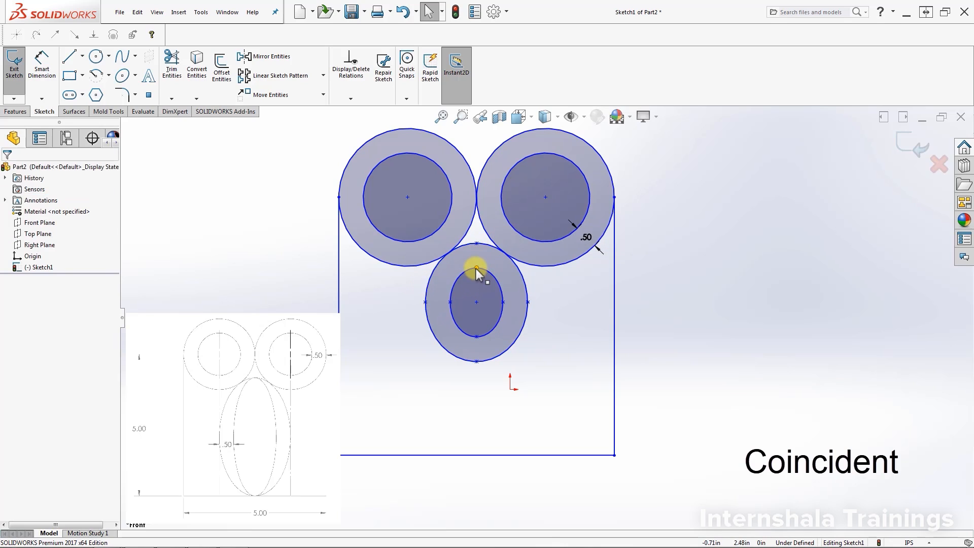
pyautogui.keyDown('ctrl'); pyautogui.click(476, 244); pyautogui.keyUp('ctrl')
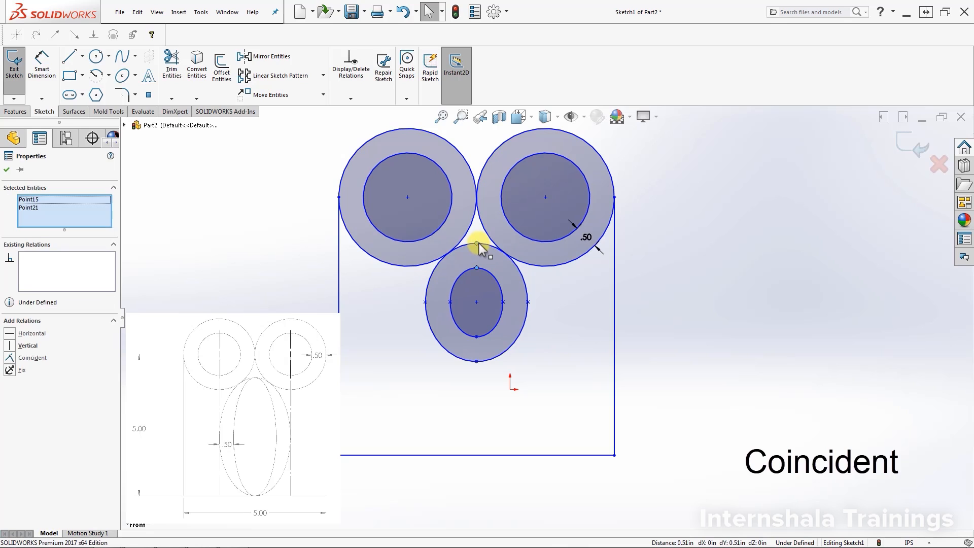
pyautogui.click(13, 357)
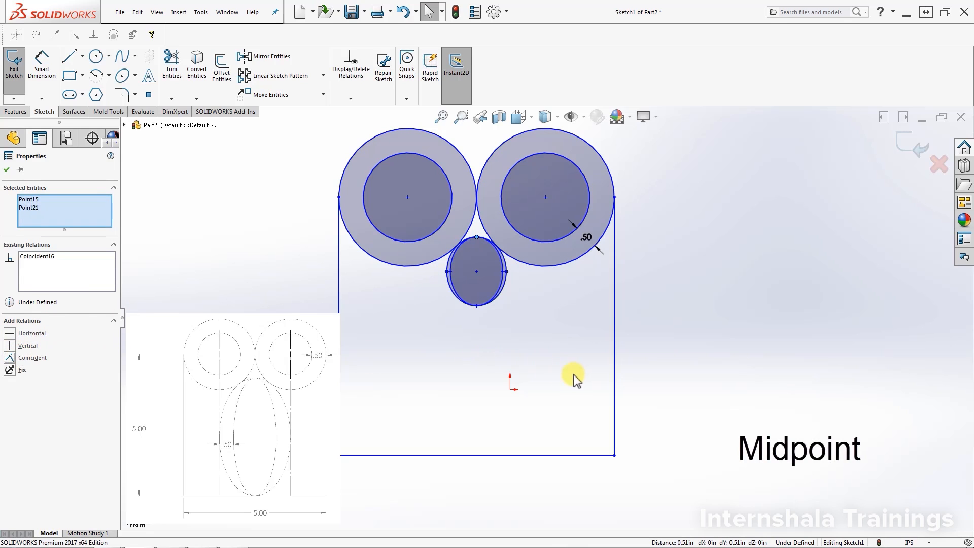
pyautogui.click(482, 332)
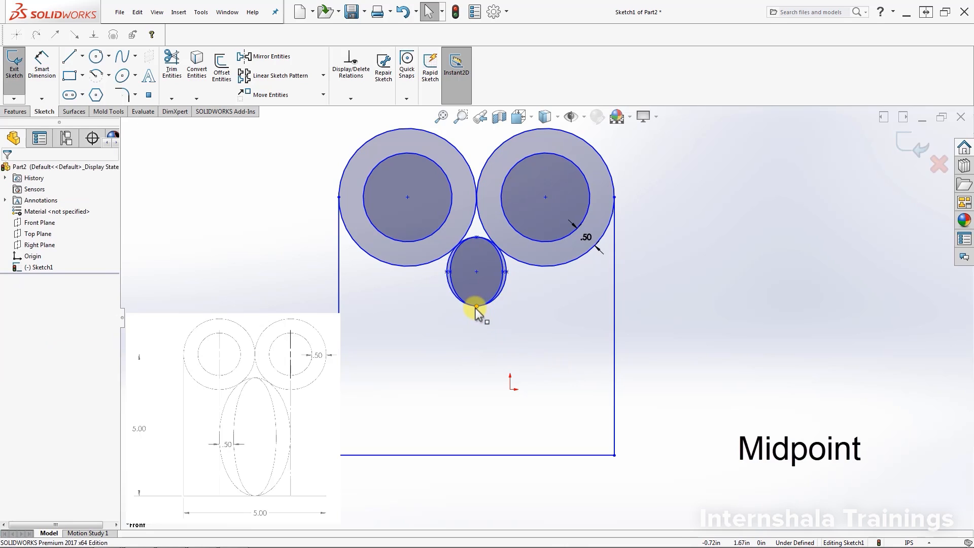
# Place the outer ellipse's bottom point at the middle of the horizontal base line with a Midpoint relation
pyautogui.click(476, 307)
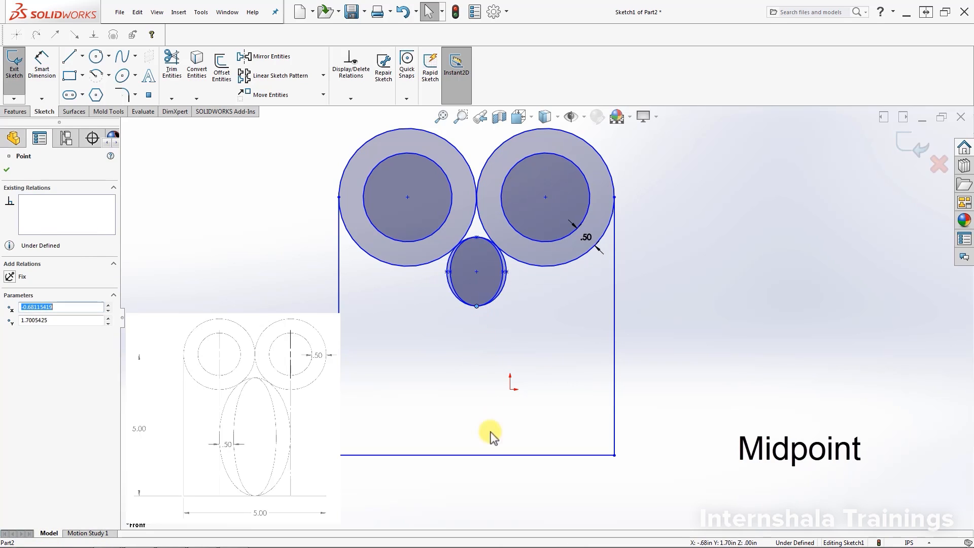
pyautogui.click(471, 366)
pyautogui.click(476, 307)
pyautogui.keyDown('ctrl'); pyautogui.click(481, 455); pyautogui.keyUp('ctrl')
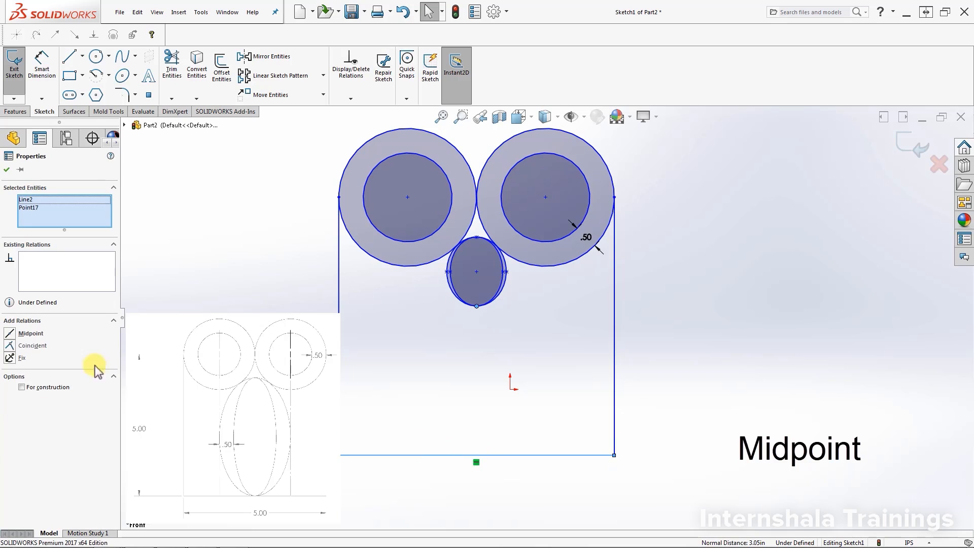
pyautogui.click(8, 335)
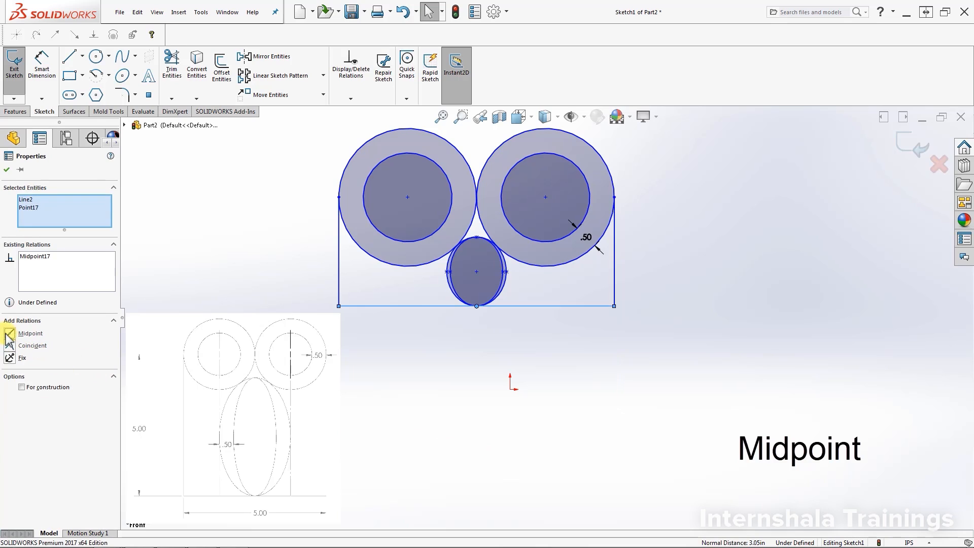
pyautogui.click(553, 342)
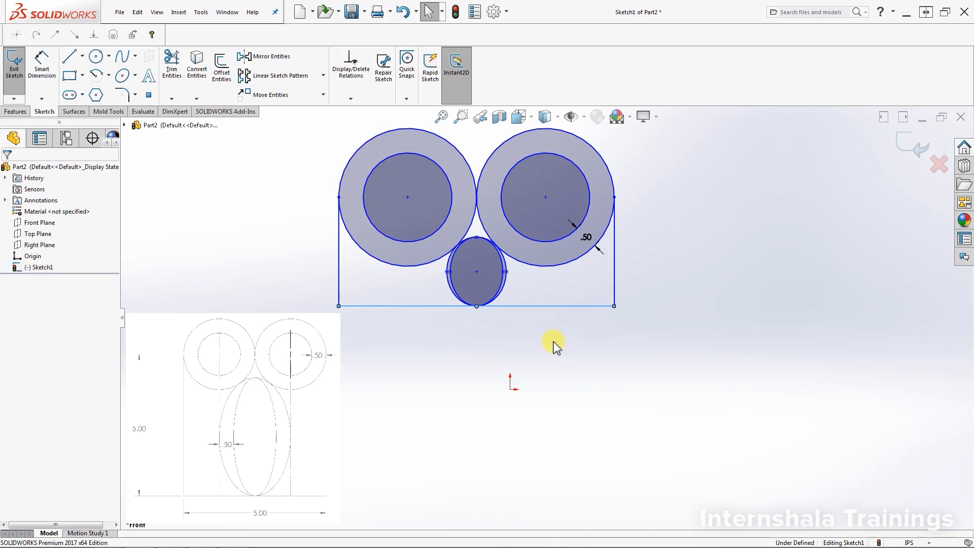
# Make the horizontal base line and the right vertical line the same length with an Equal relation
pyautogui.click(592, 308)
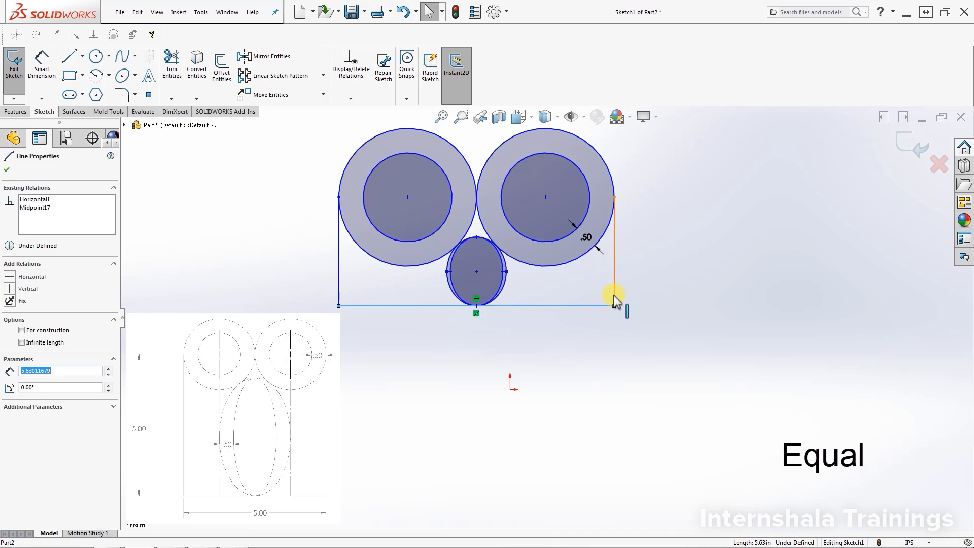
pyautogui.keyDown('ctrl'); pyautogui.click(614, 297); pyautogui.keyUp('ctrl')
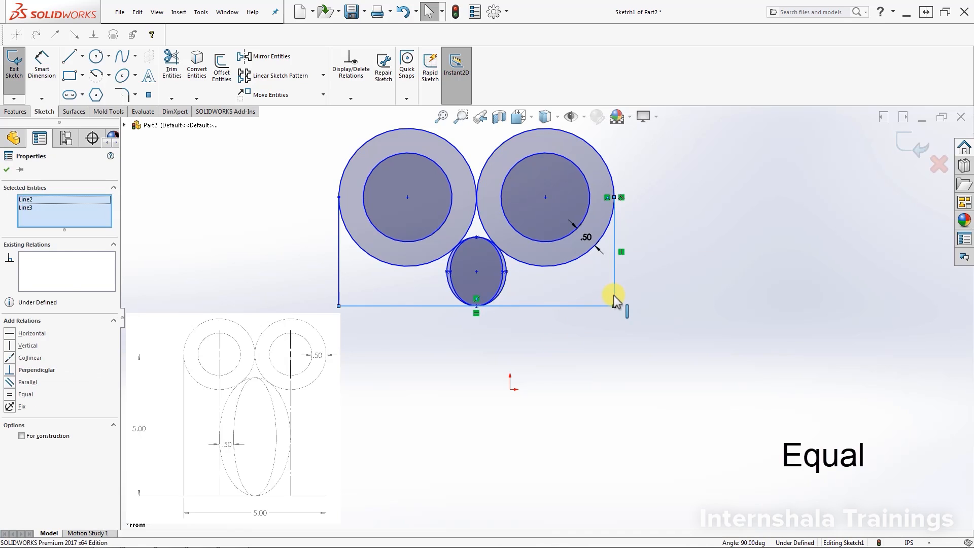
pyautogui.click(10, 394)
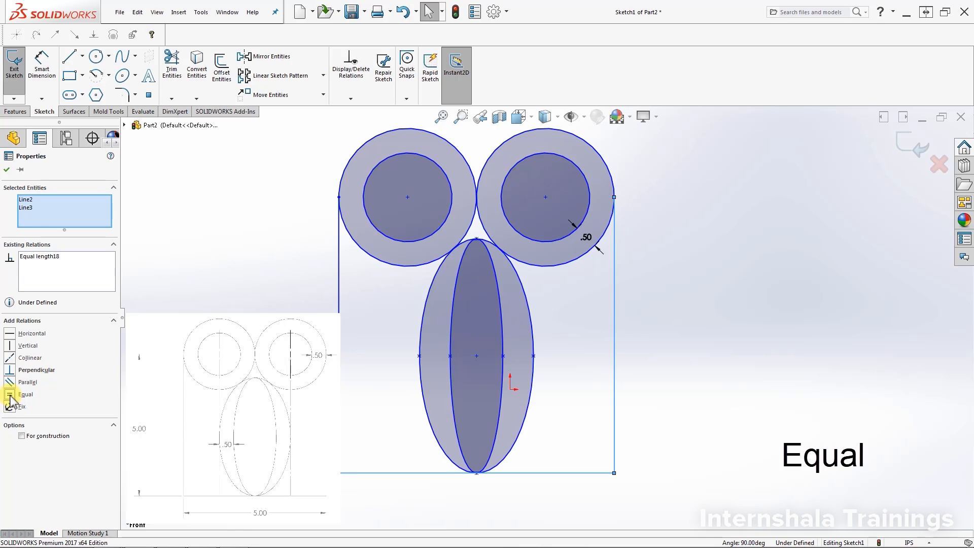
pyautogui.click(664, 374)
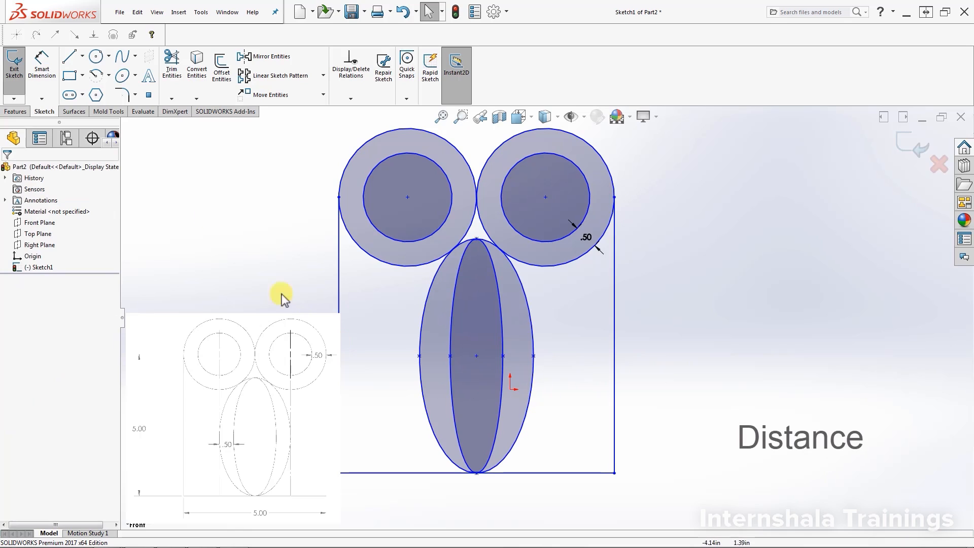
# Dimension the distance between the left side points of the inner and outer ellipses as 0.5 in
pyautogui.click(47, 68)
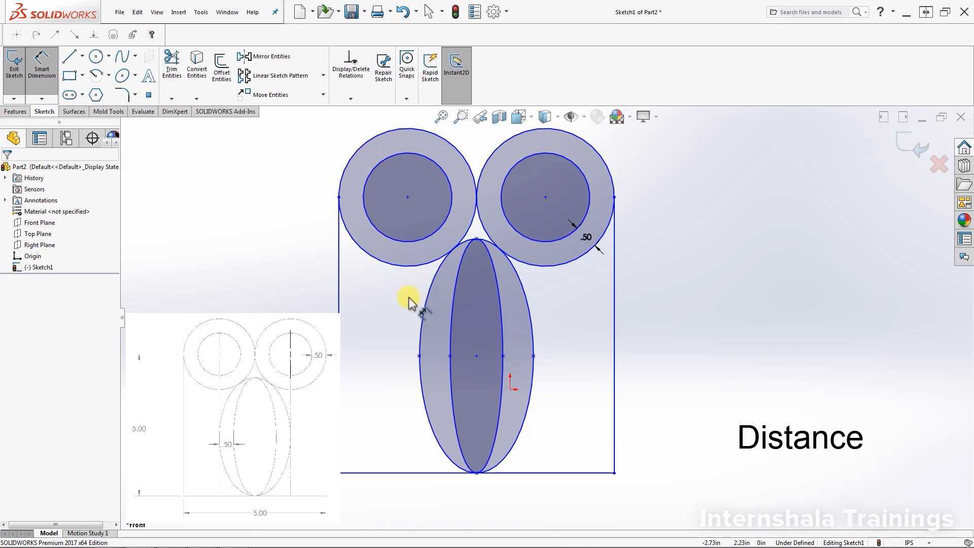
pyautogui.click(450, 356)
pyautogui.click(419, 356)
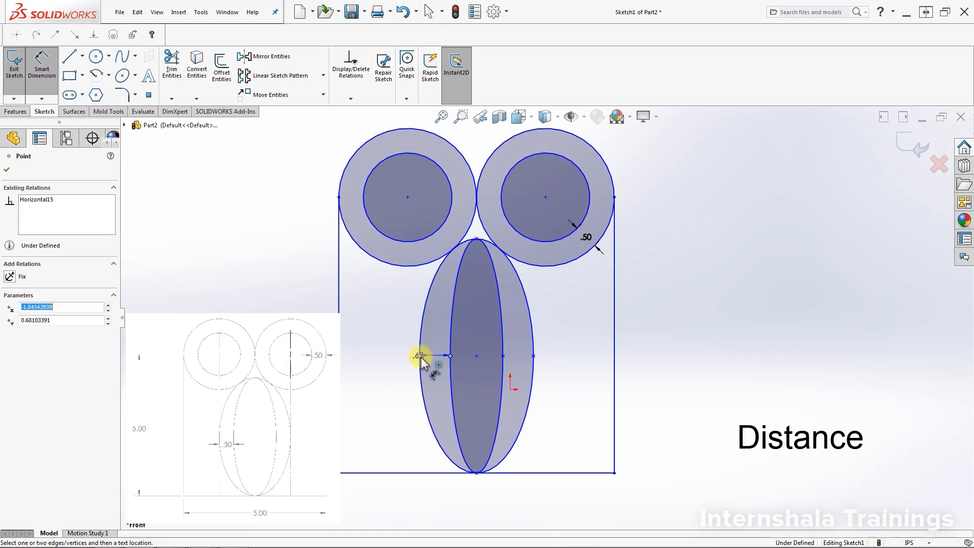
pyautogui.click(435, 378)
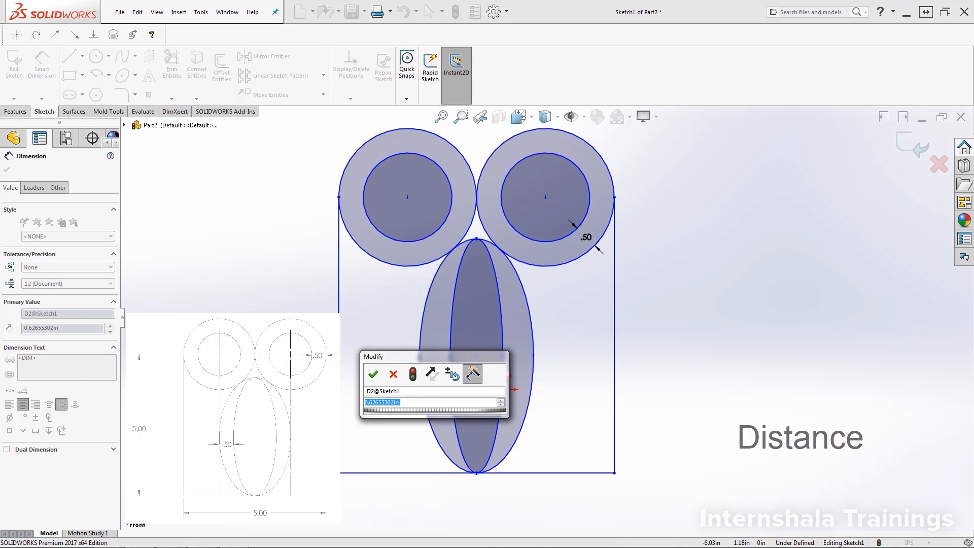
pyautogui.write('.5')
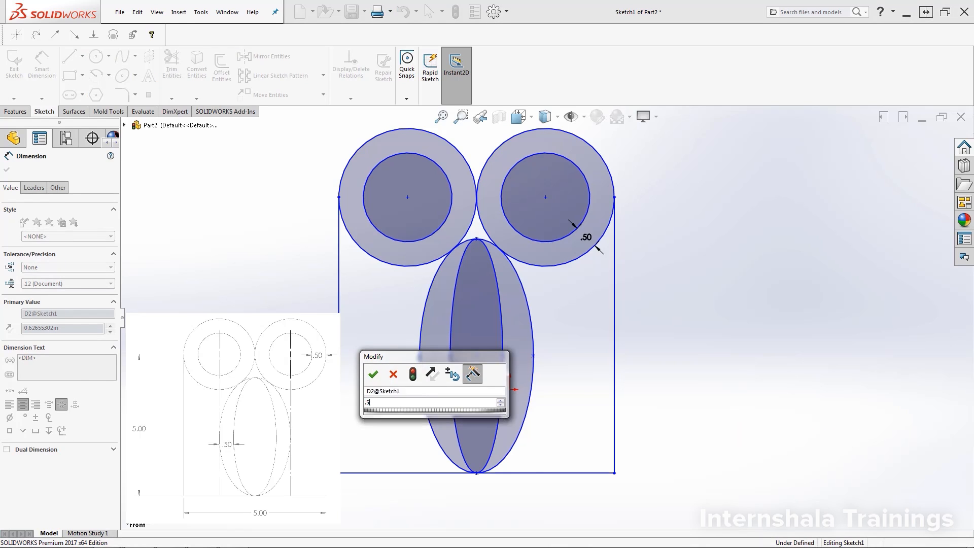
pyautogui.press('Return')
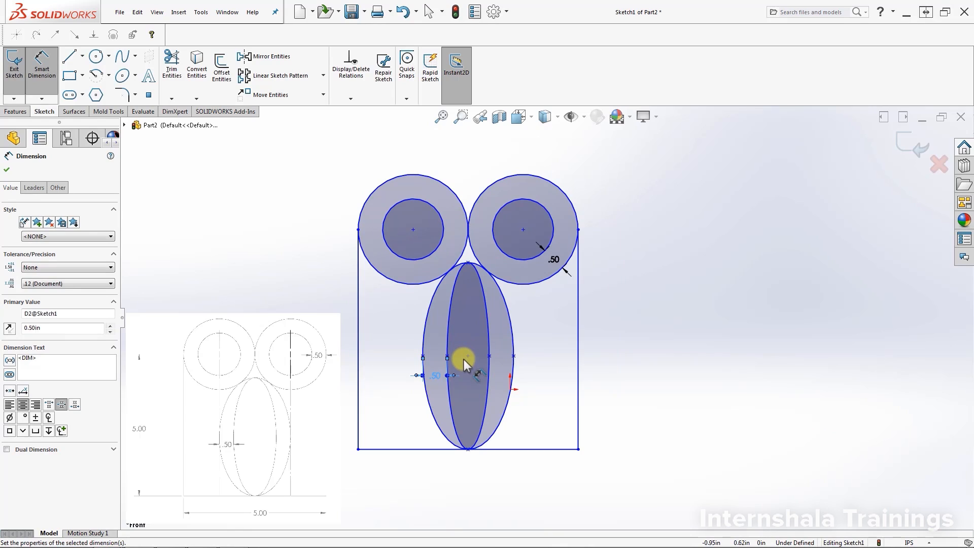
pyautogui.press('Escape')
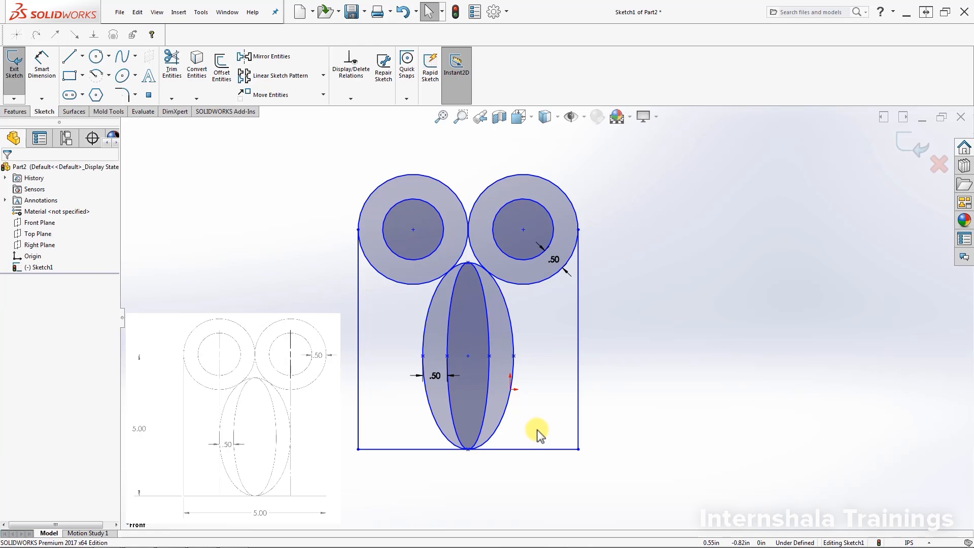
# Stretch the sketch until its base line is about 4.91 in long and move its lower-left corner close to the origin
pyautogui.click(423, 450)
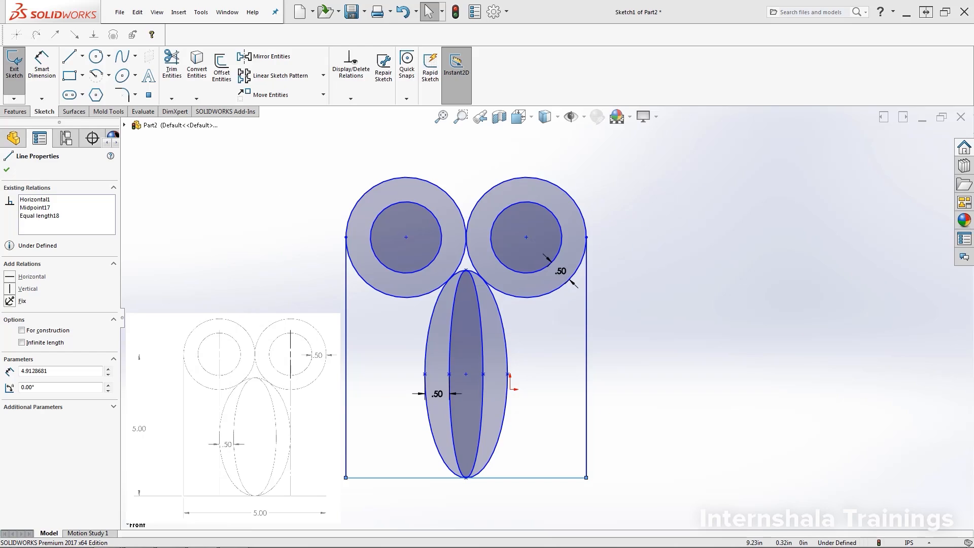
pyautogui.press('Escape')
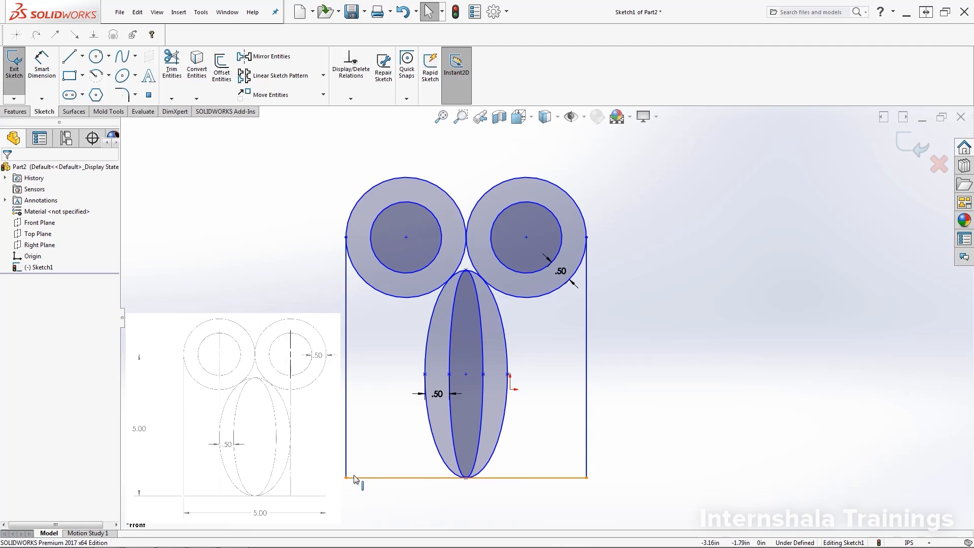
pyautogui.moveTo(348, 477)
pyautogui.mouseDown()
pyautogui.moveTo(400, 408)
pyautogui.moveTo(467, 413)
pyautogui.moveTo(479, 364)
pyautogui.mouseUp()
pyautogui.click(477, 374)
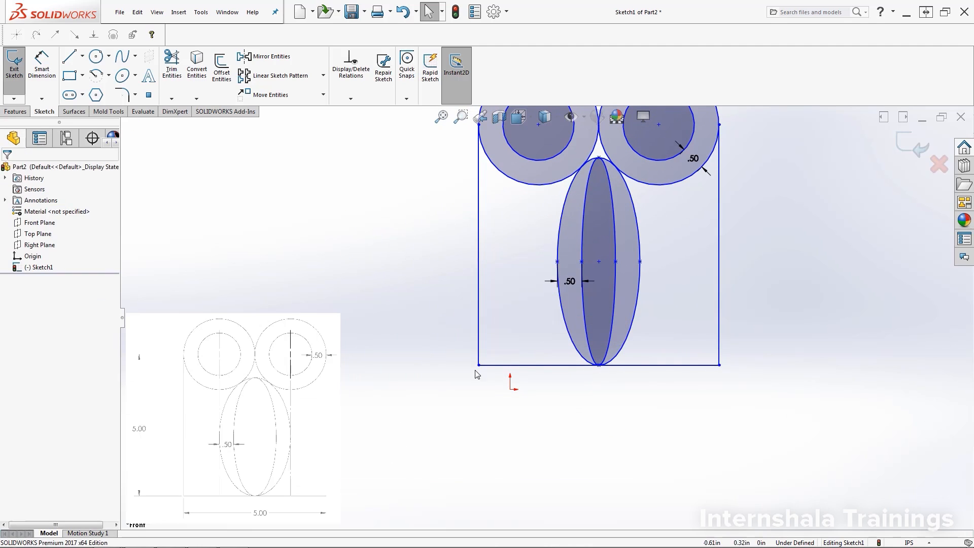
# Anchor the base line's left endpoint to the origin with a Coincident relation
pyautogui.click(479, 364)
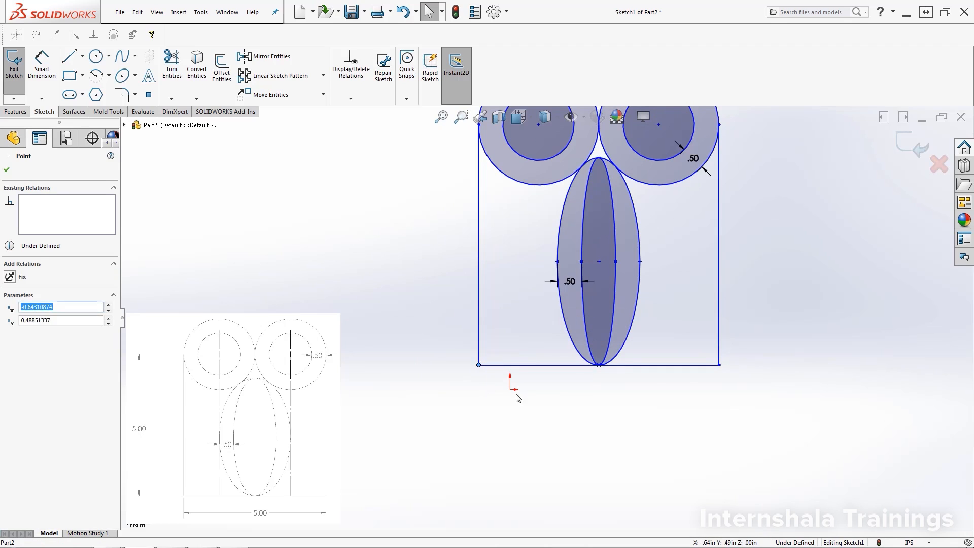
pyautogui.keyDown('ctrl'); pyautogui.click(510, 390); pyautogui.keyUp('ctrl')
pyautogui.scroll(2, 536, 237)
pyautogui.scroll(-1, 536, 237)
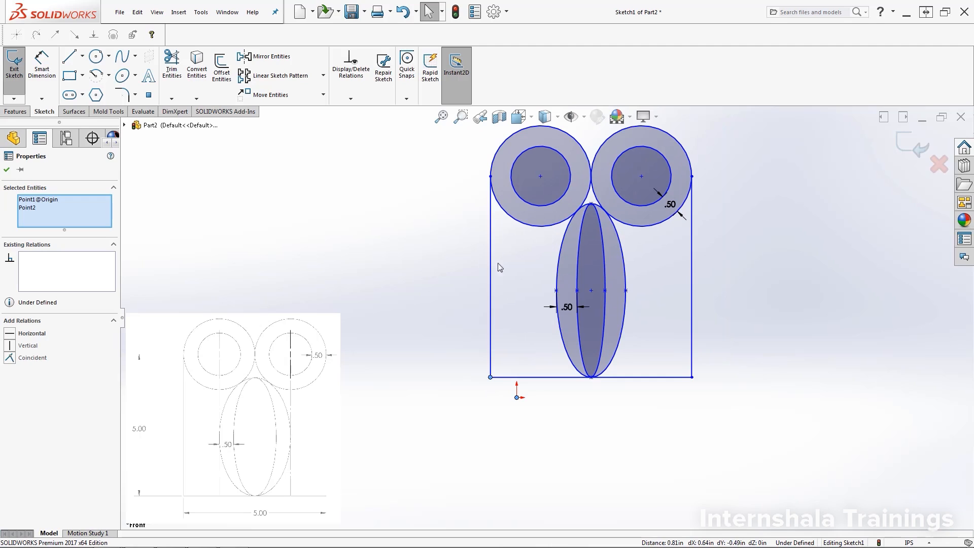
pyautogui.click(14, 360)
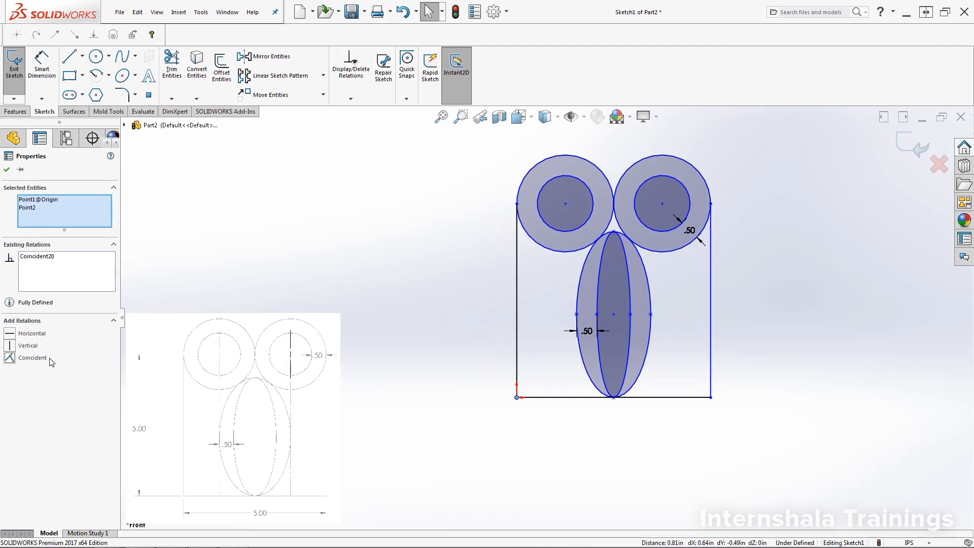
pyautogui.click(755, 356)
# Dimension the left vertical line's length as 5 in
pyautogui.scroll(2, 629, 289)
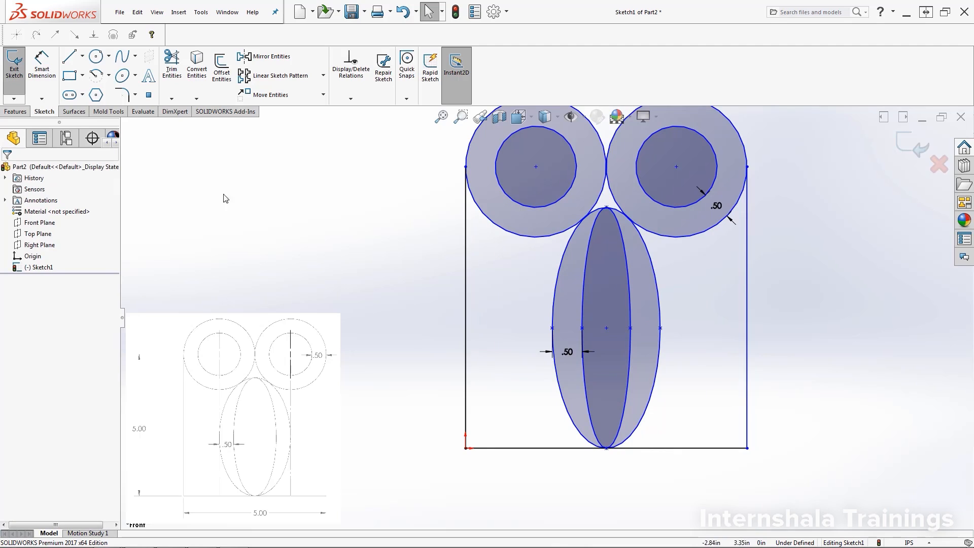
pyautogui.click(42, 63)
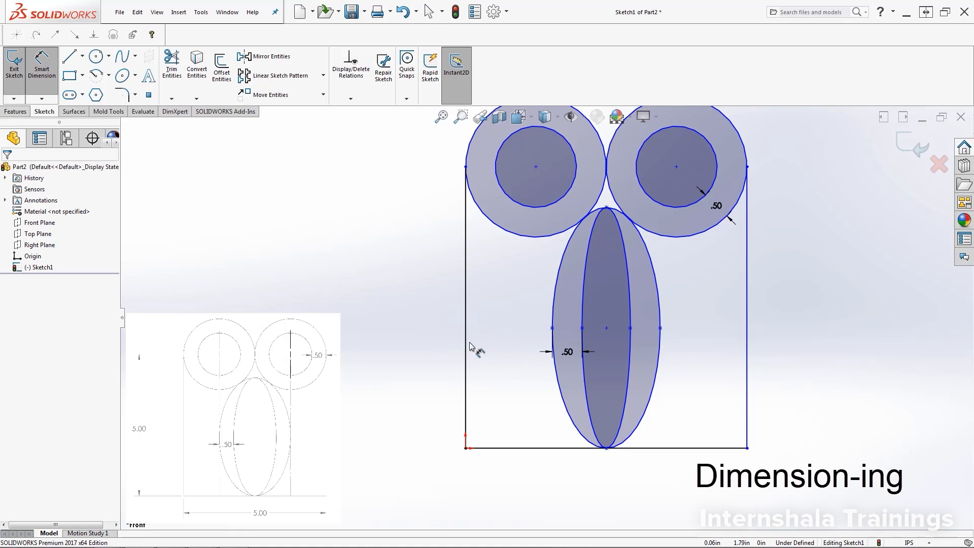
pyautogui.click(465, 346)
pyautogui.click(401, 332)
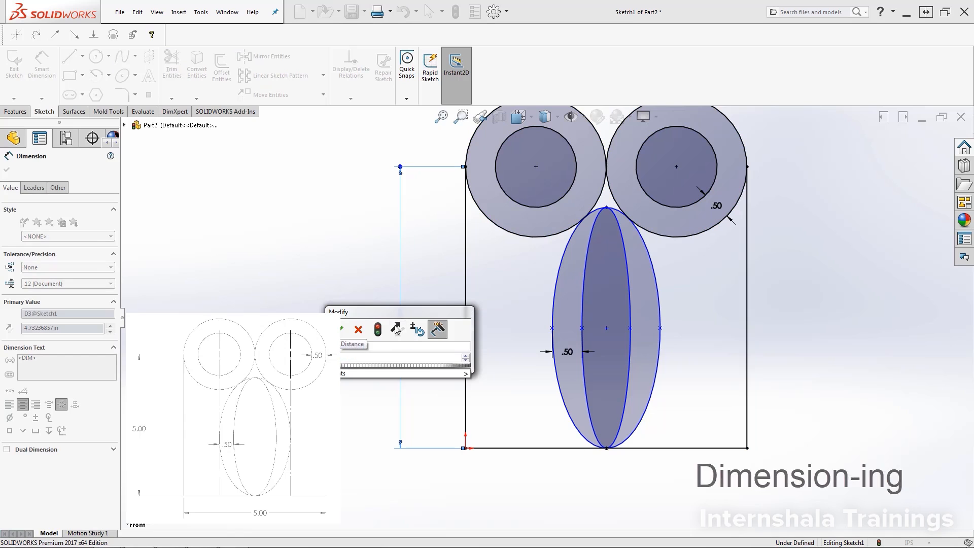
pyautogui.click(341, 329)
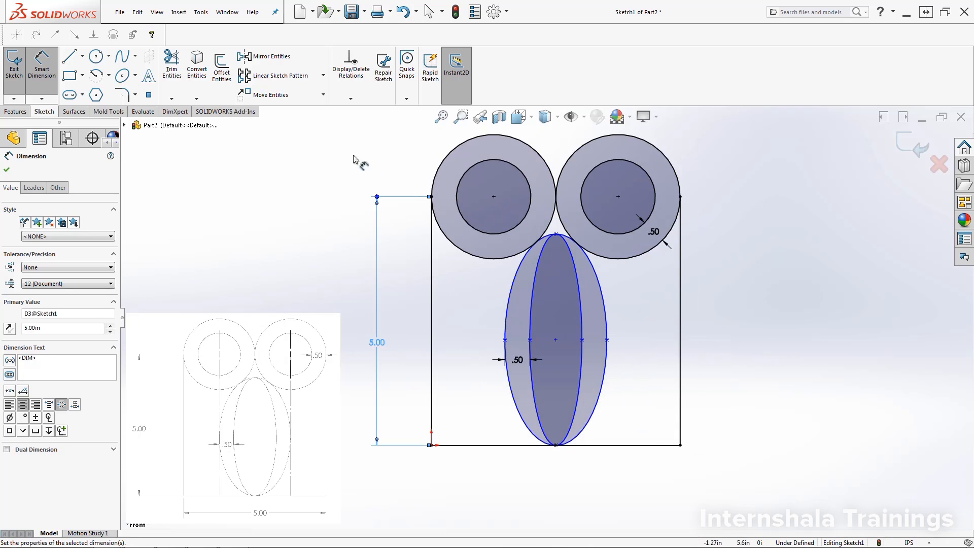
pyautogui.click(42, 69)
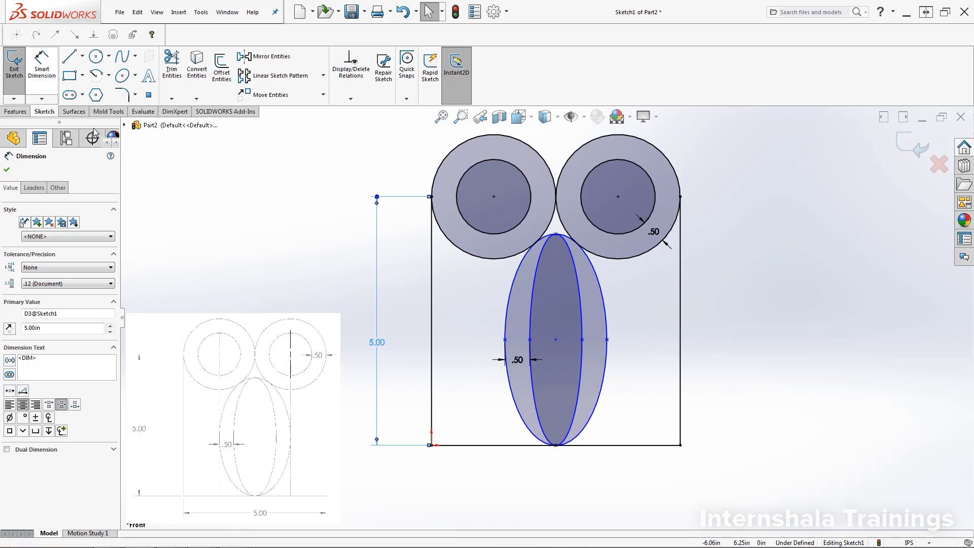
pyautogui.click(628, 408)
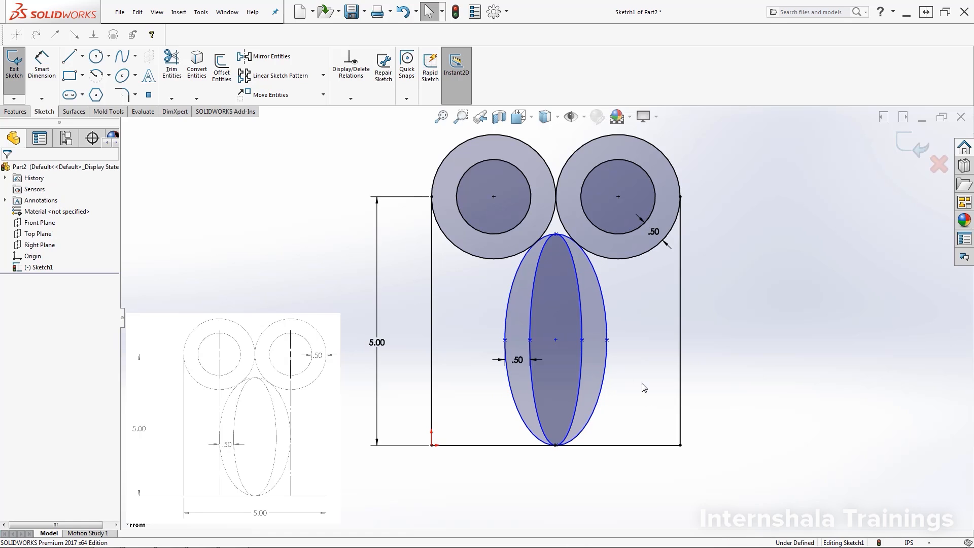
# Widen the ellipses by moving the inner ellipse's right side point to about X 3.32 in, Y 2.08 in
pyautogui.click(582, 340)
pyautogui.moveTo(582, 341); pyautogui.dragTo(604, 344)
pyautogui.moveTo(586, 344); pyautogui.dragTo(598, 343)
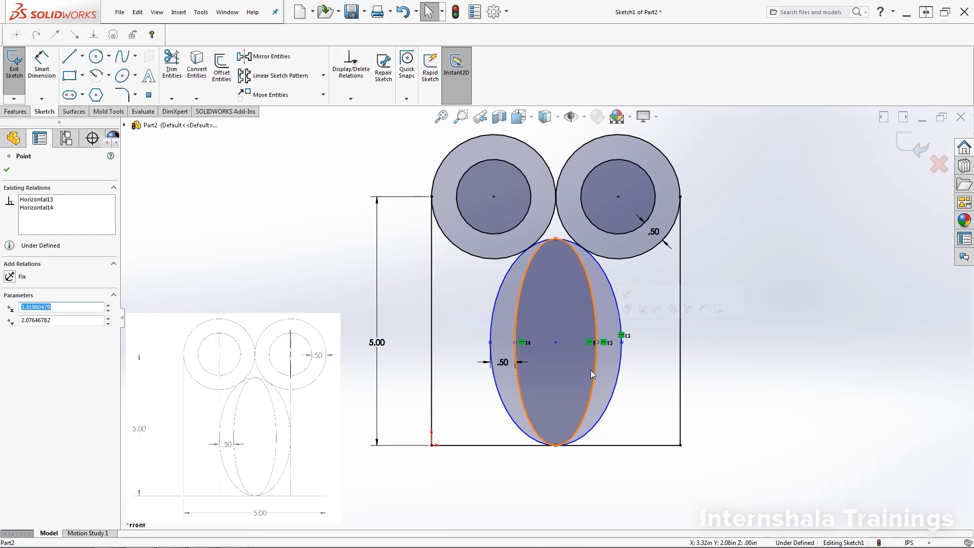
pyautogui.click(647, 401)
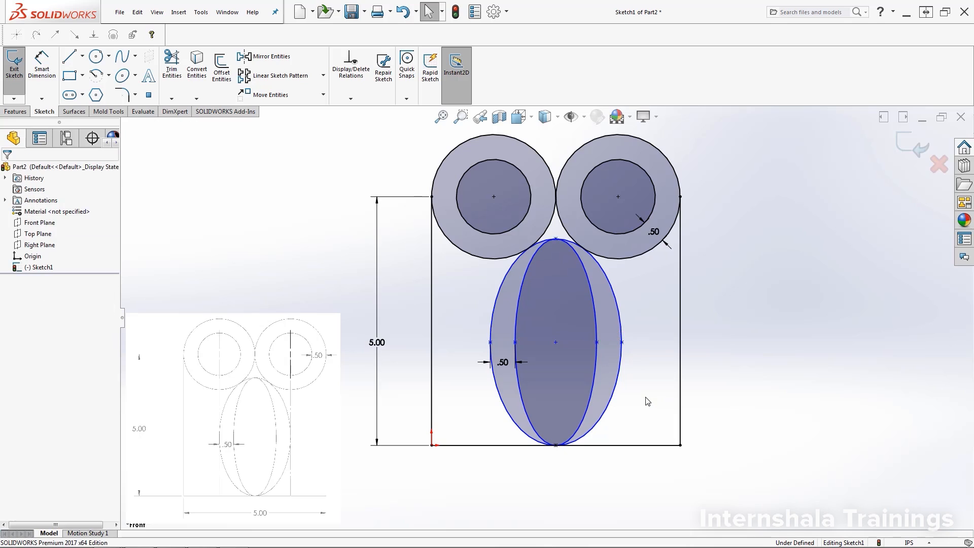
# Align the outer ellipse's left side point with the left circle pair's center using a Vertical relation
pyautogui.click(494, 197)
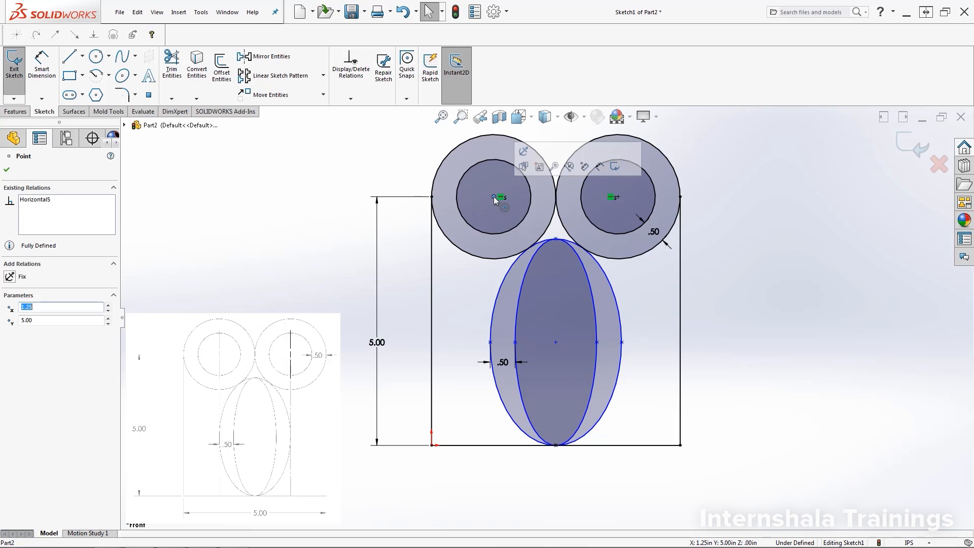
pyautogui.keyDown('ctrl'); pyautogui.click(491, 342); pyautogui.keyUp('ctrl')
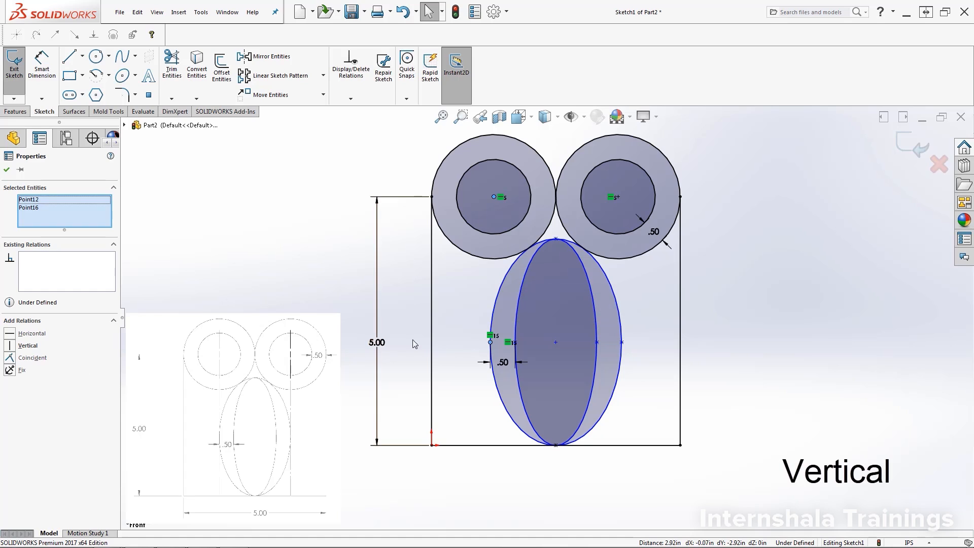
pyautogui.click(491, 342)
pyautogui.click(484, 321)
pyautogui.click(490, 342)
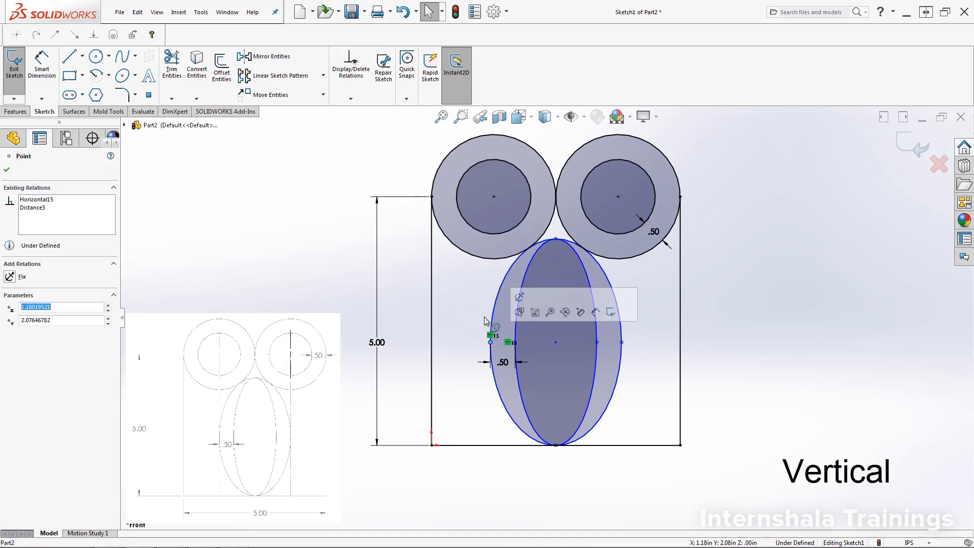
pyautogui.keyDown('ctrl'); pyautogui.click(493, 197); pyautogui.keyUp('ctrl')
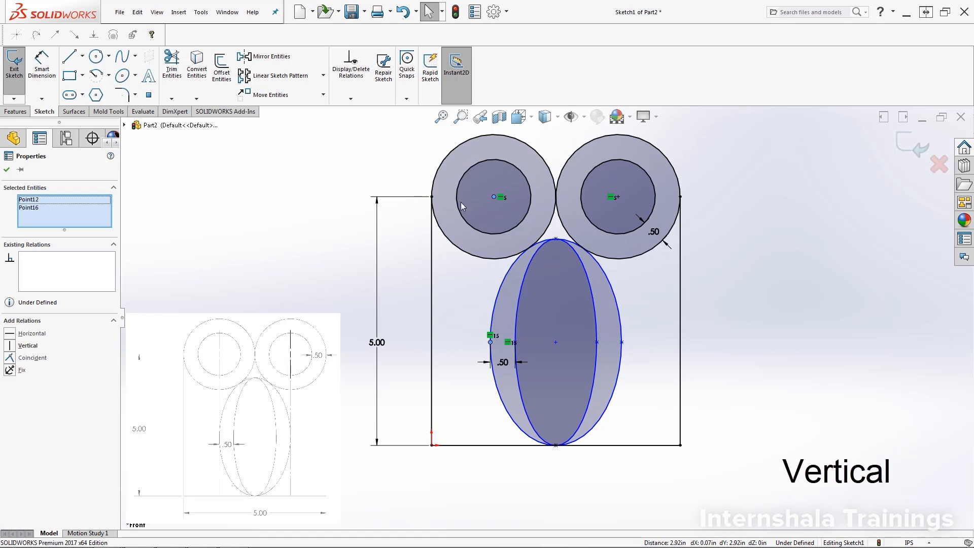
pyautogui.click(10, 346)
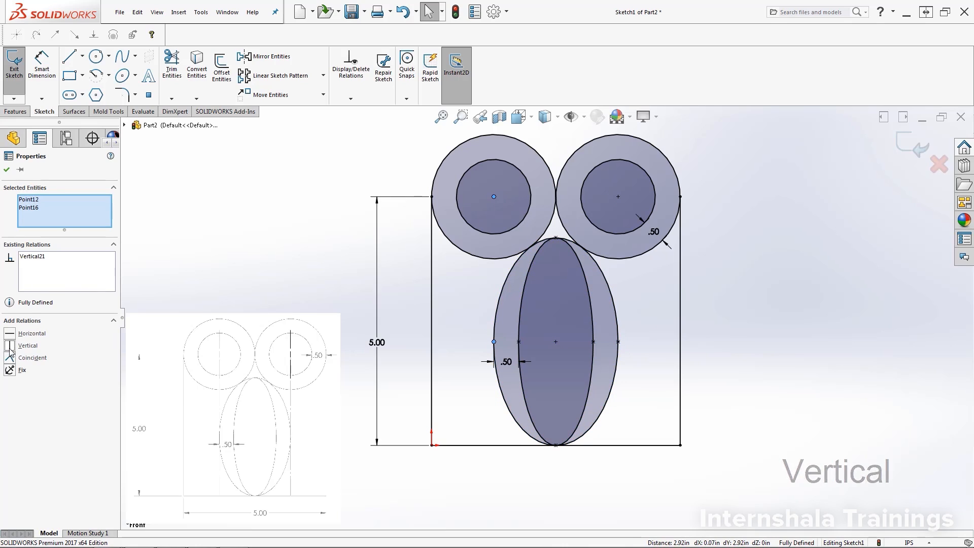
pyautogui.click(487, 468)
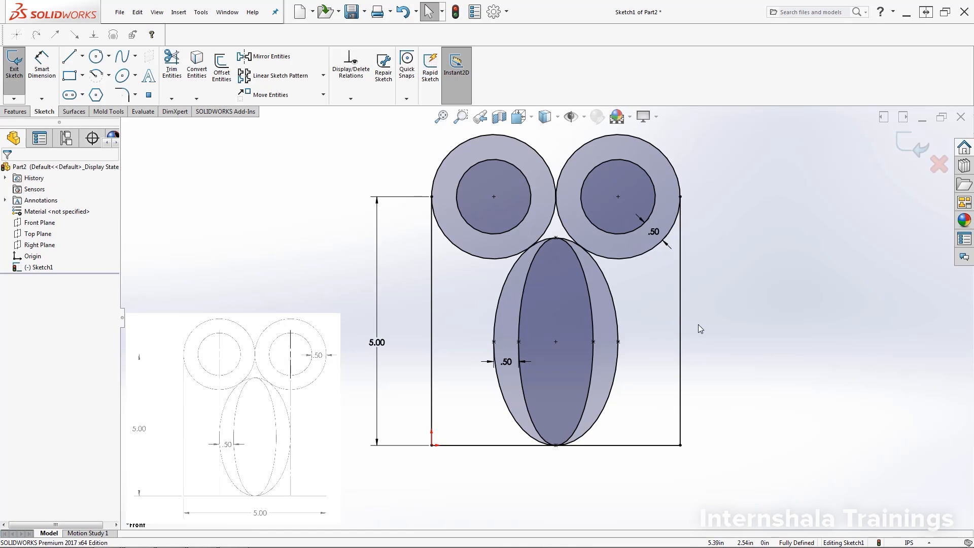
# Set the left vertical line's length dimension to 7 in
pyautogui.click(383, 344)
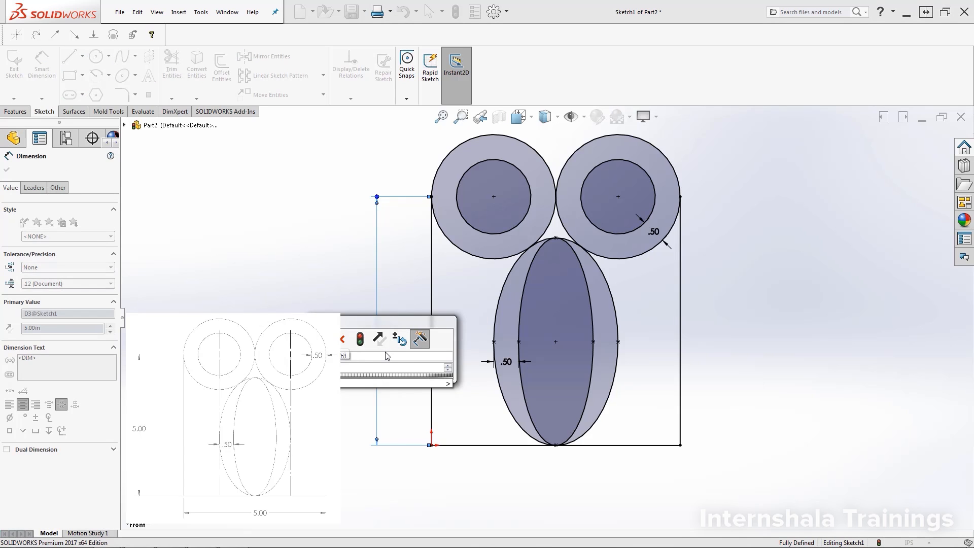
pyautogui.click(321, 339)
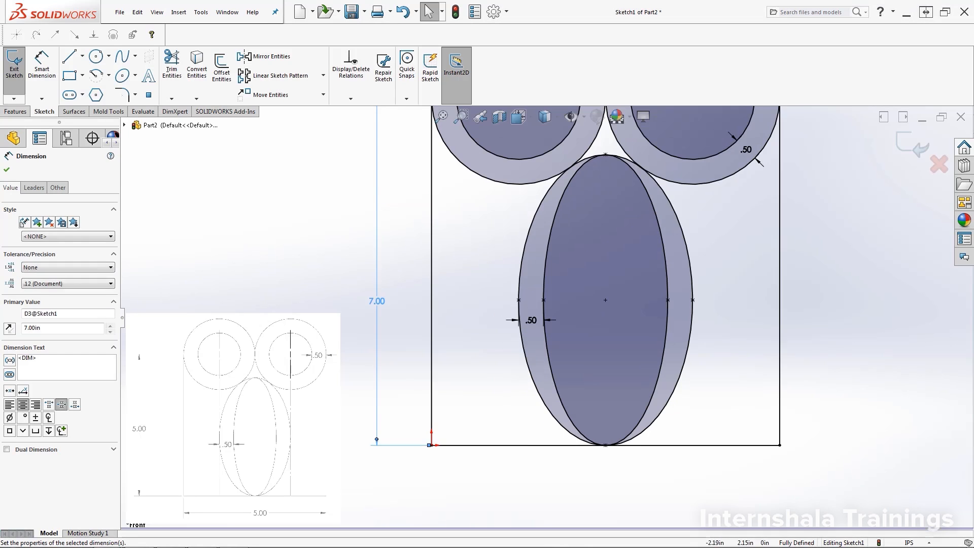
pyautogui.scroll(2, 786, 192)
pyautogui.scroll(2, 765, 198)
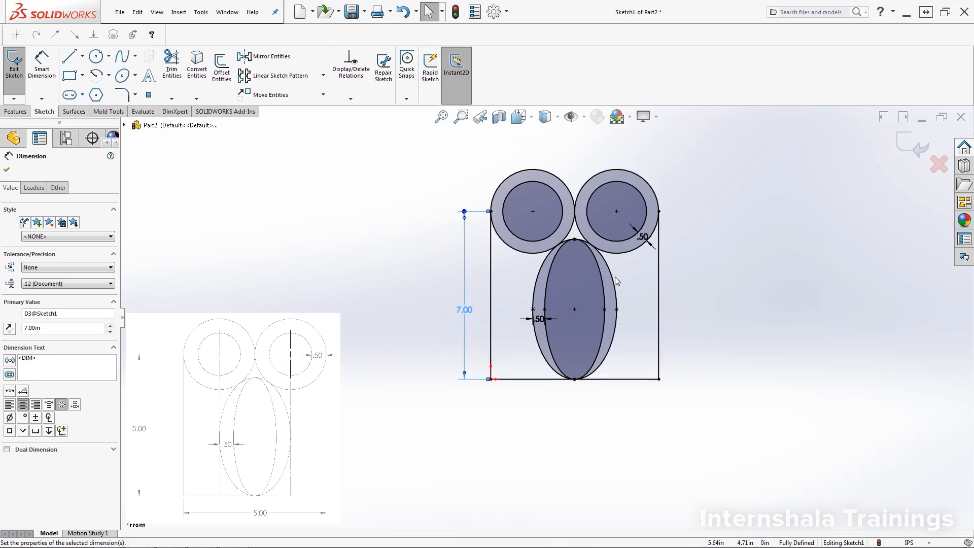
pyautogui.scroll(-2, 614, 276)
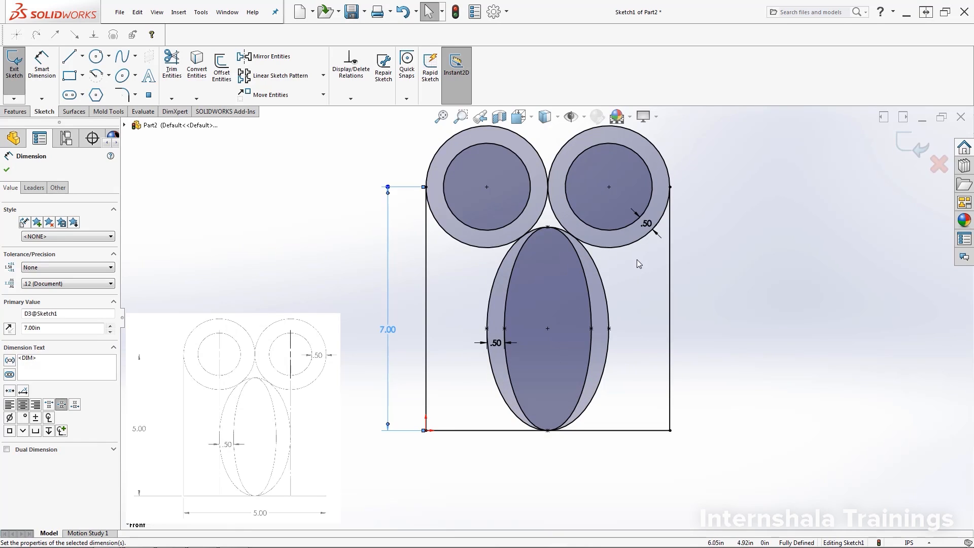
pyautogui.click(637, 289)
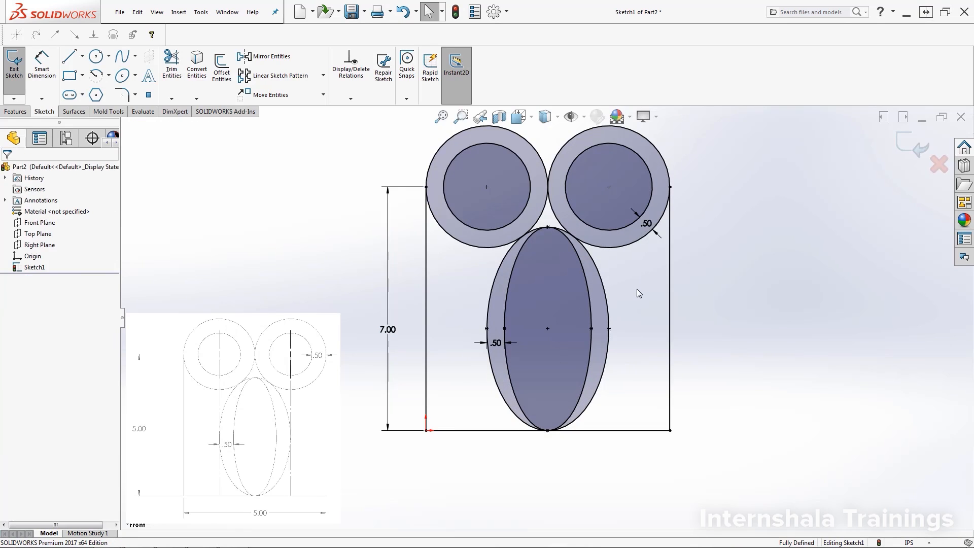